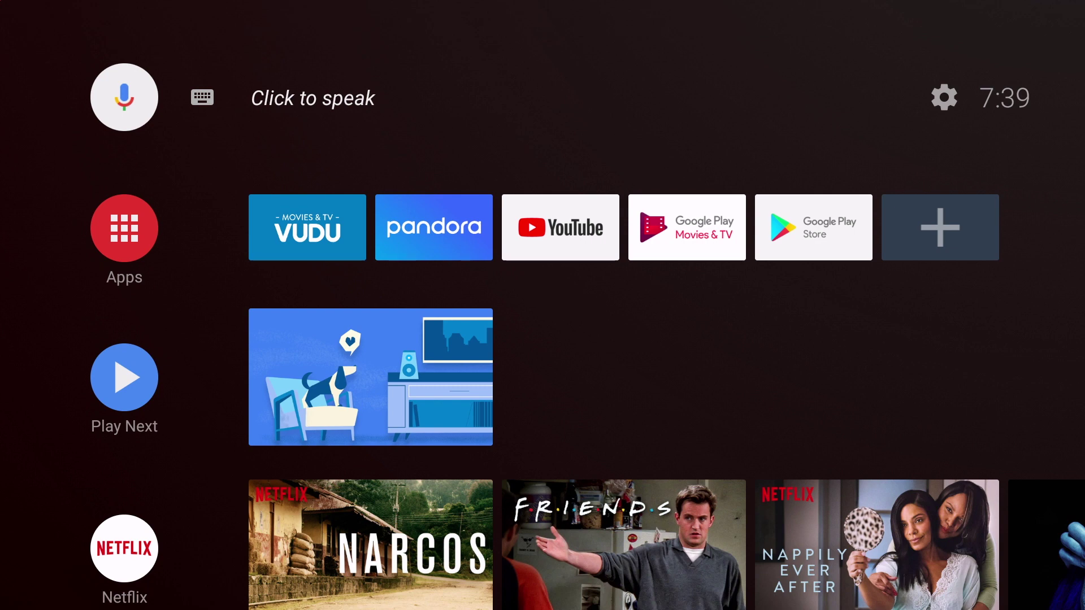
Open the list of apps in the device settings
{"action": "key", "text": "Right"}
{"action": "key", "text": "Right"}
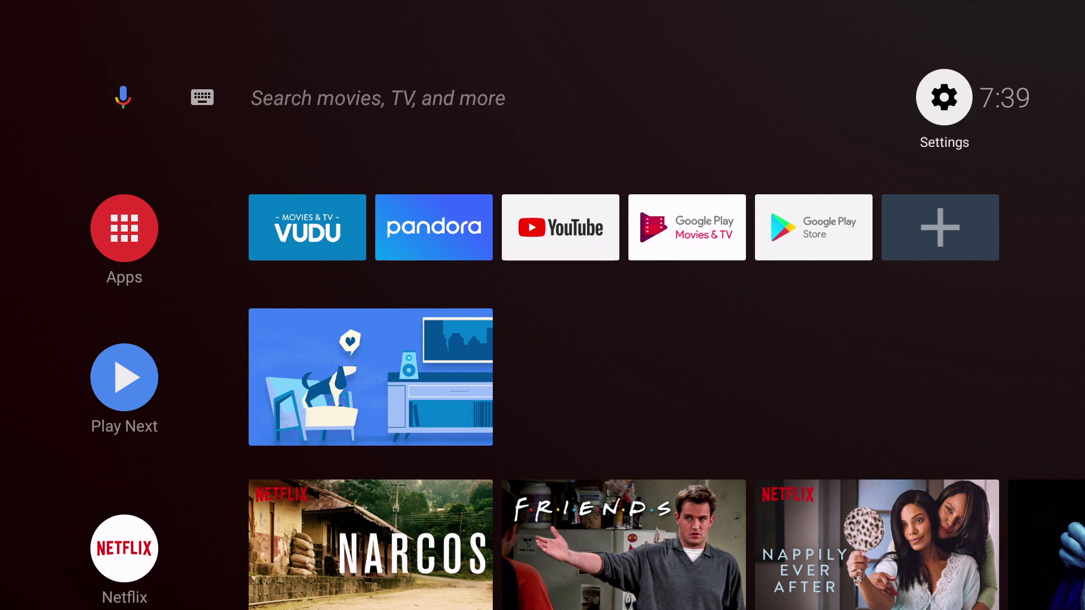
{"action": "key", "text": "Return"}
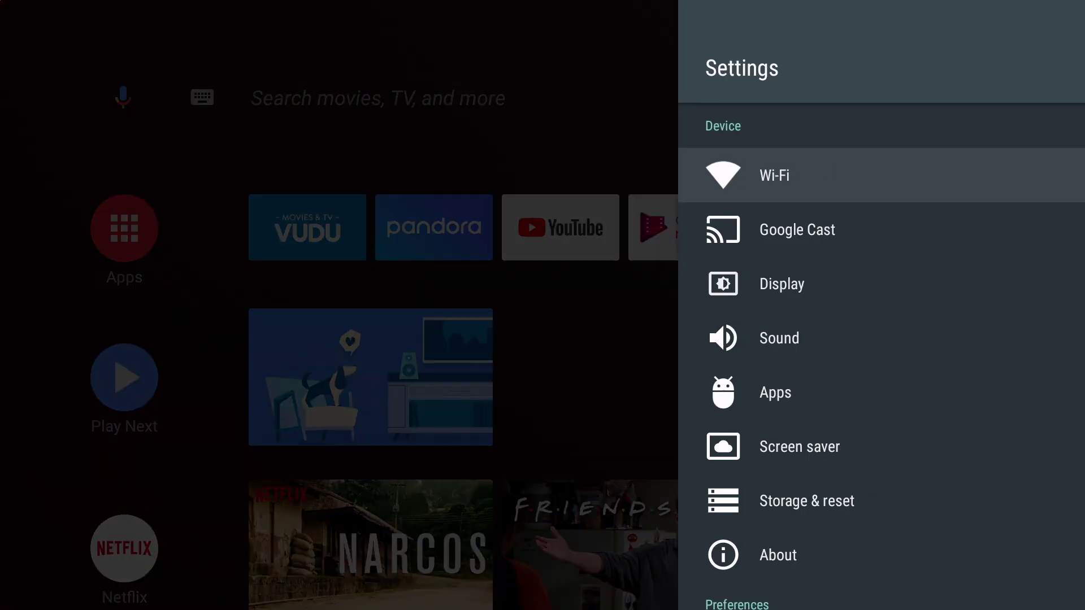
{"action": "key", "text": "Down"}
{"action": "key", "text": "Down"}
{"action": "key", "text": "Down"}
{"action": "key", "text": "Down"}
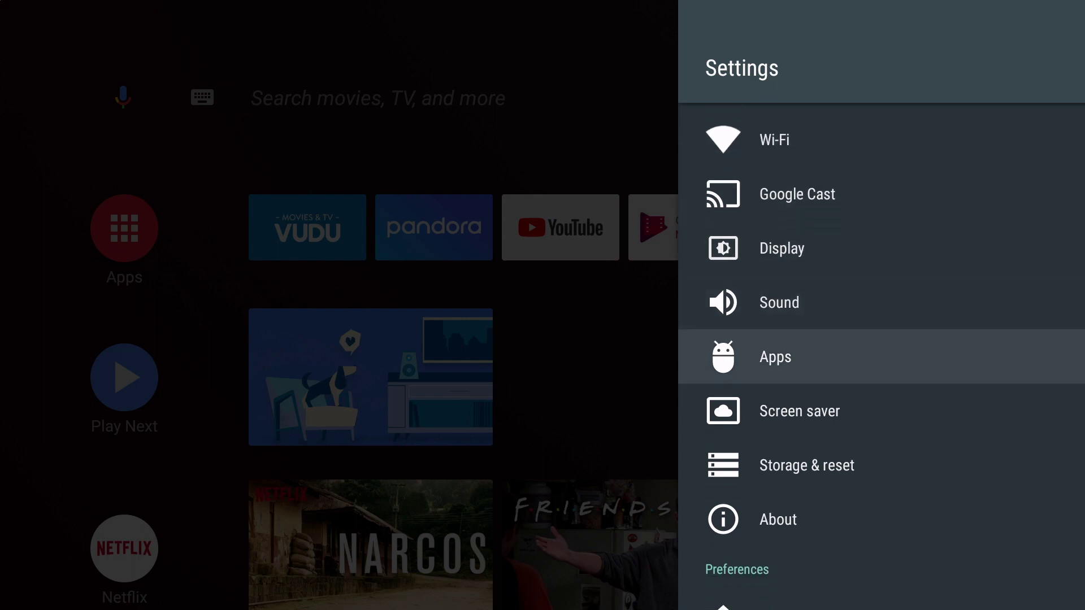
{"action": "key", "text": "Return"}
Open the details of GearsTV among the downloaded apps
{"action": "key", "text": "Down"}
{"action": "key", "text": "Down"}
{"action": "key", "text": "Down"}
{"action": "key", "text": "Down"}
{"action": "key", "text": "Down"}
{"action": "key", "text": "Down"}
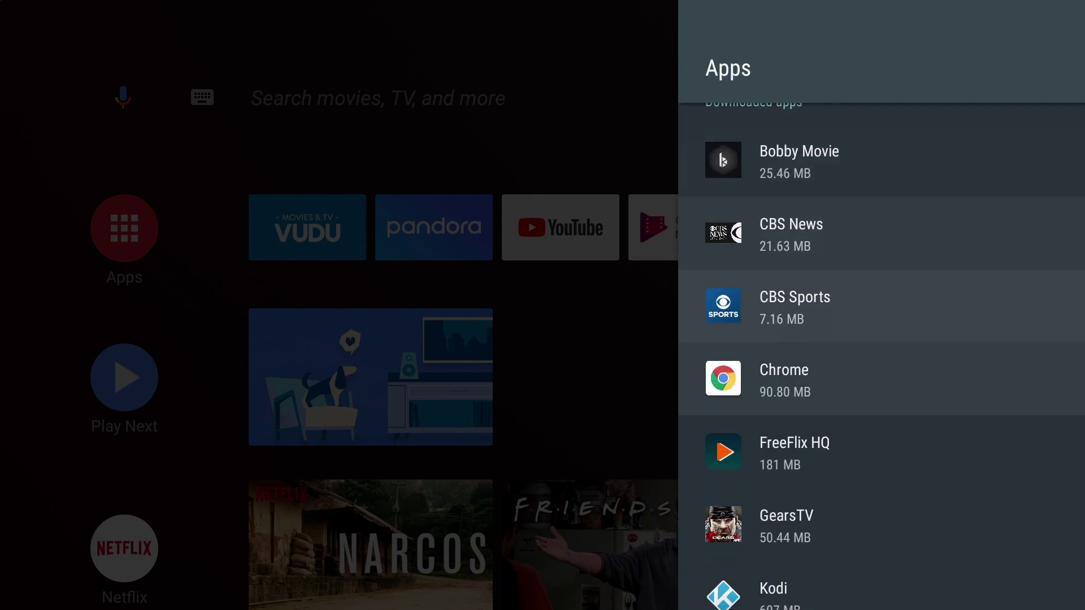
{"action": "key", "text": "Return"}
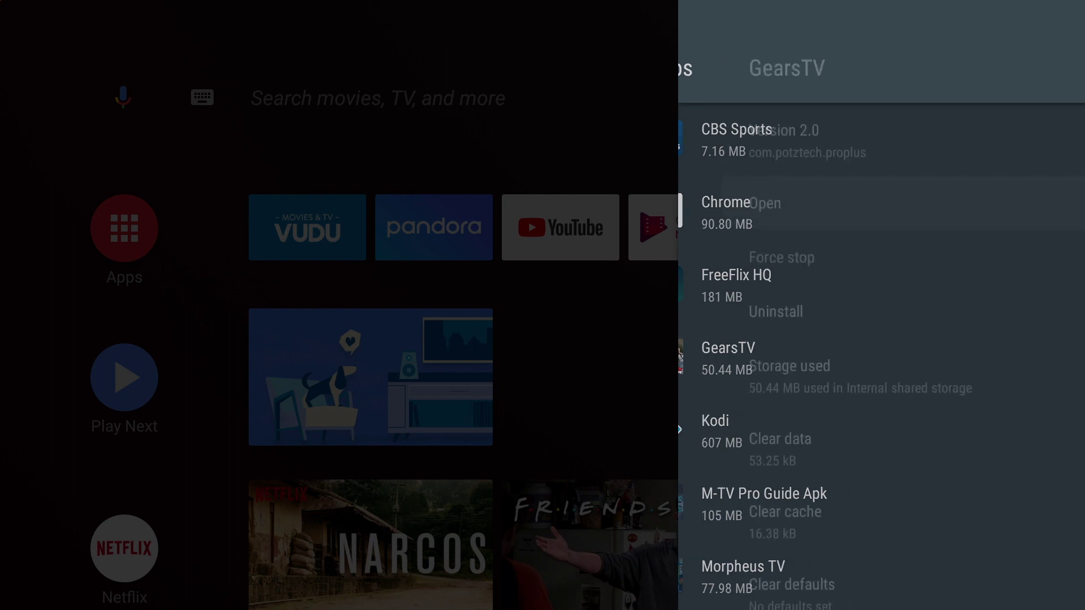
Clear the cache of GearsTV and confirm
{"action": "key", "text": "Down"}
{"action": "key", "text": "Down"}
{"action": "key", "text": "Down"}
{"action": "key", "text": "Down"}
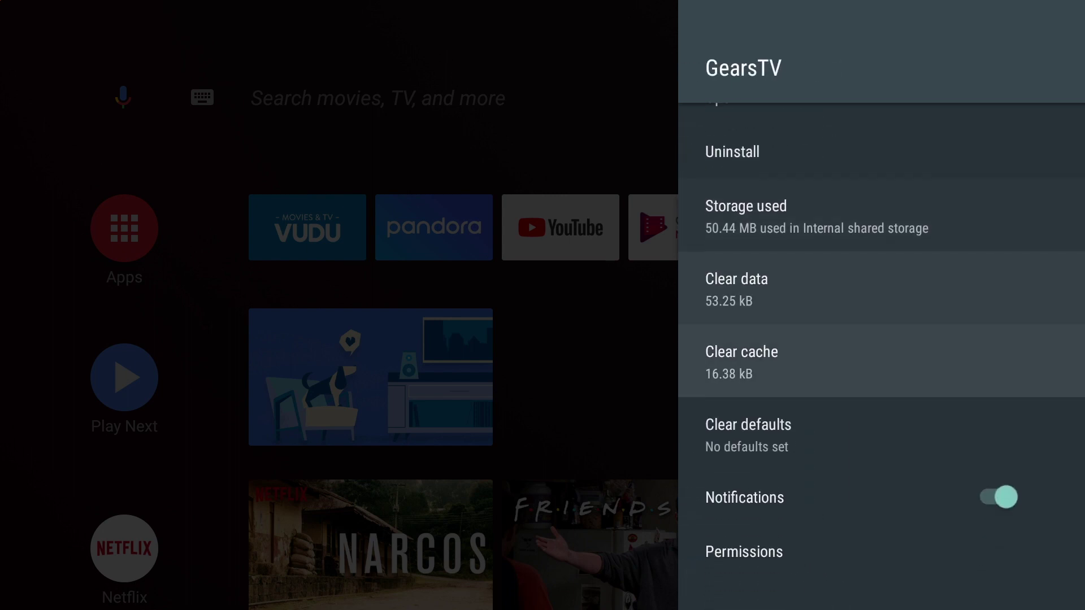
{"action": "key", "text": "Return"}
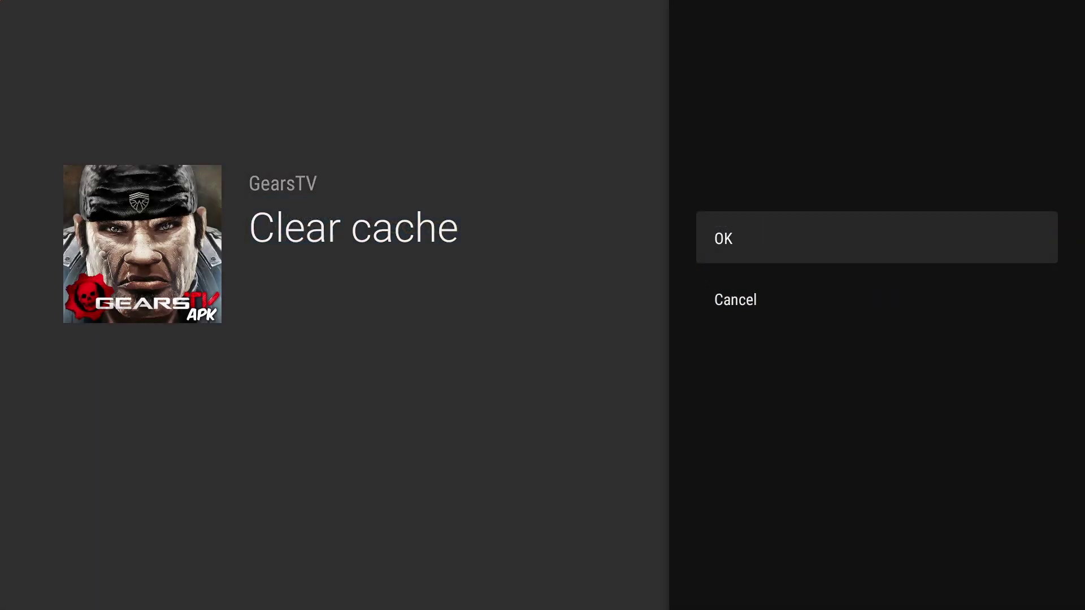
{"action": "key", "text": "Return"}
Clear all stored data of GearsTV and confirm the deletion
{"action": "key", "text": "Up"}
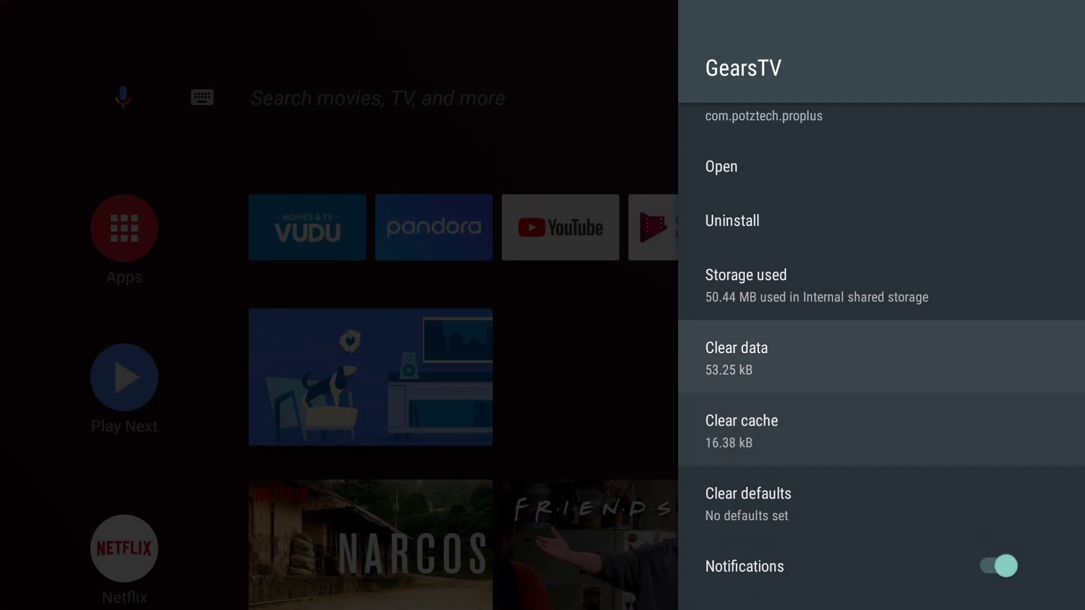
{"action": "key", "text": "Return"}
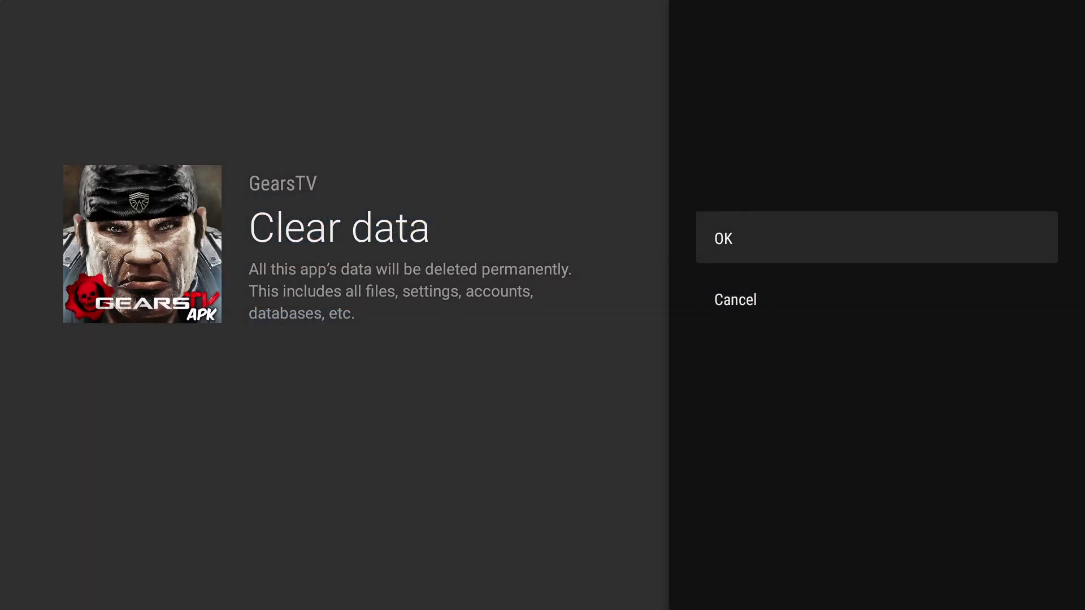
{"action": "key", "text": "Return"}
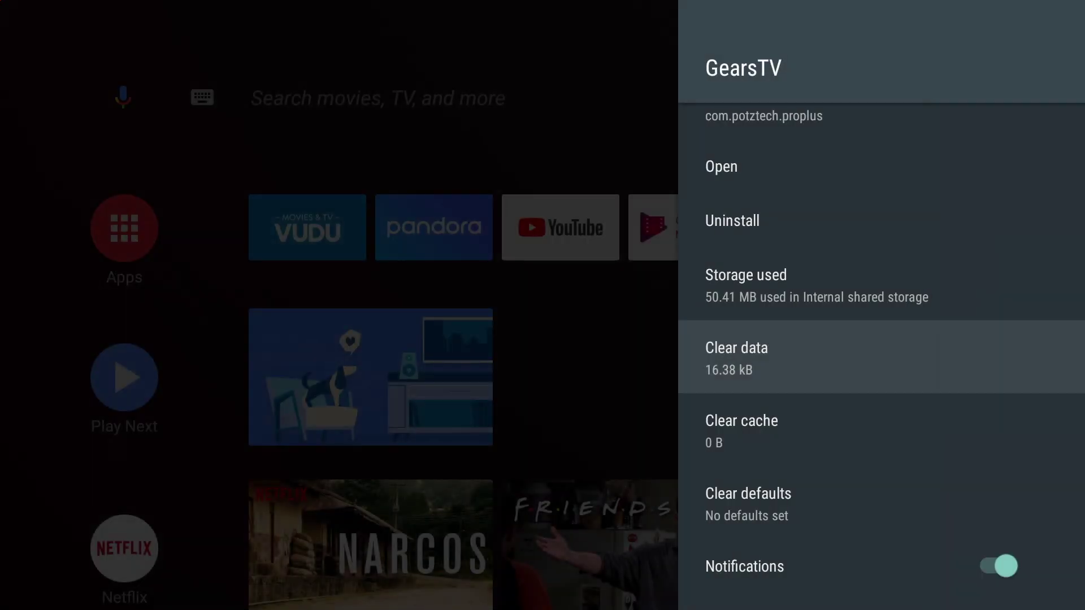
Uninstall GearsTV from the device and leave the apps list
{"action": "key", "text": "Up"}
{"action": "key", "text": "Up"}
{"action": "key", "text": "Return"}
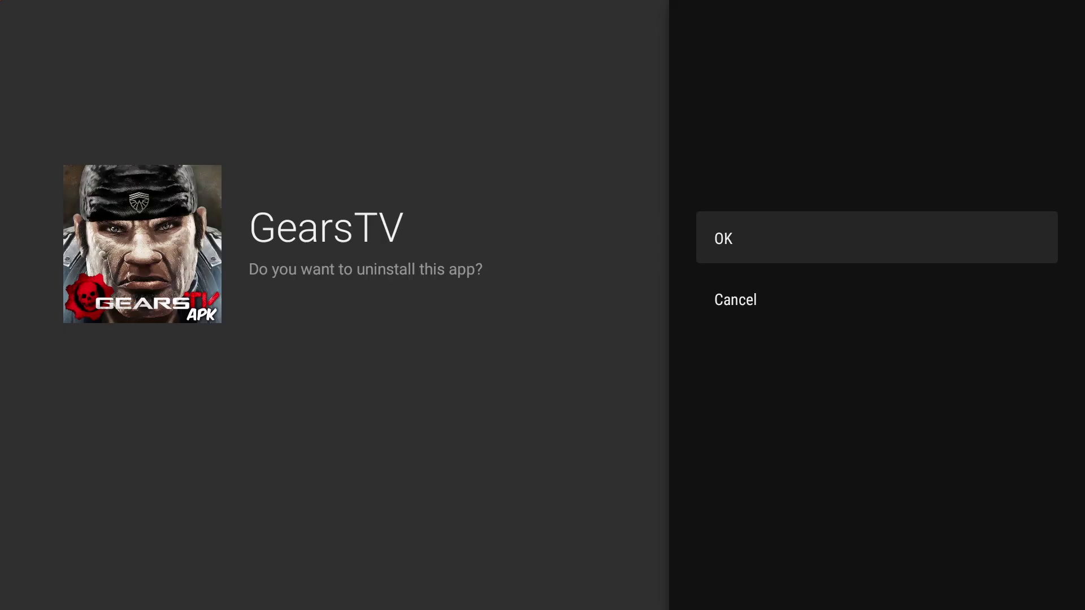
{"action": "key", "text": "Return"}
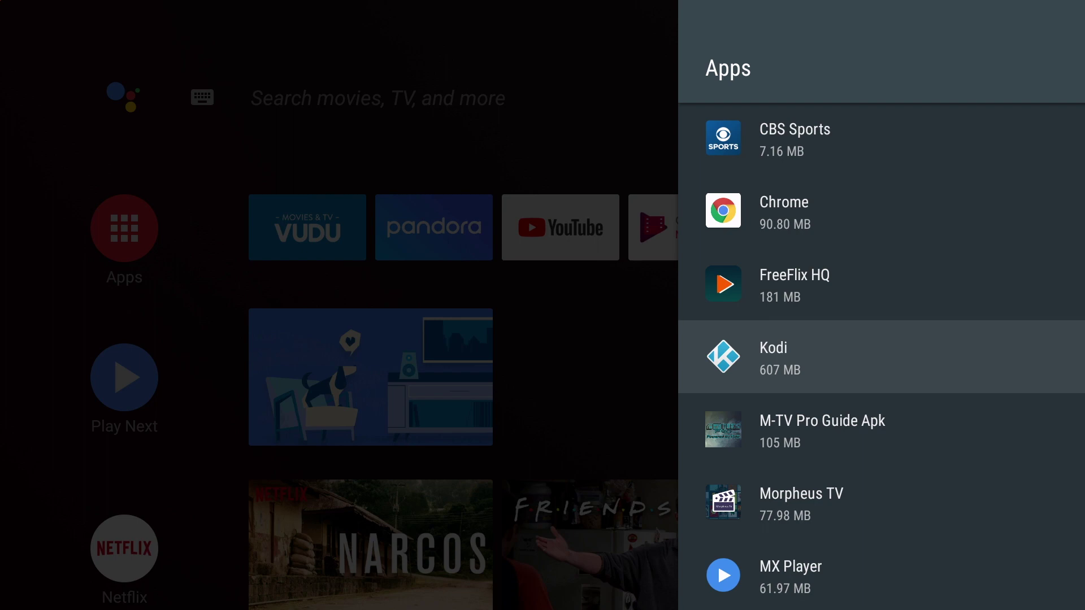
{"action": "key", "text": "Escape"}
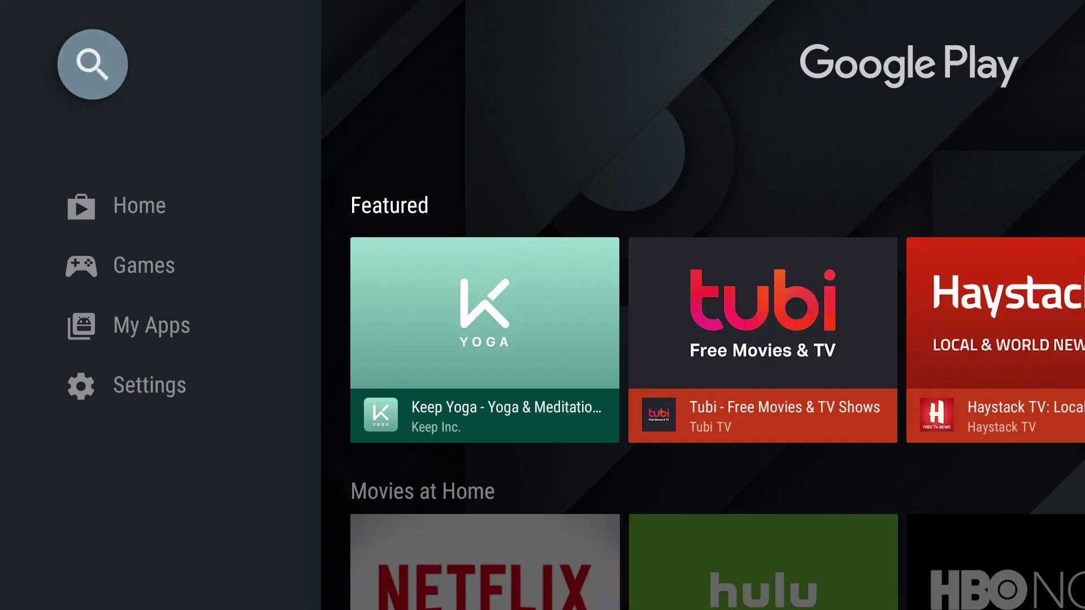
Search Google Play for "aftvnews" and install Downloader by AFTVnews
{"action": "key", "text": "Return"}
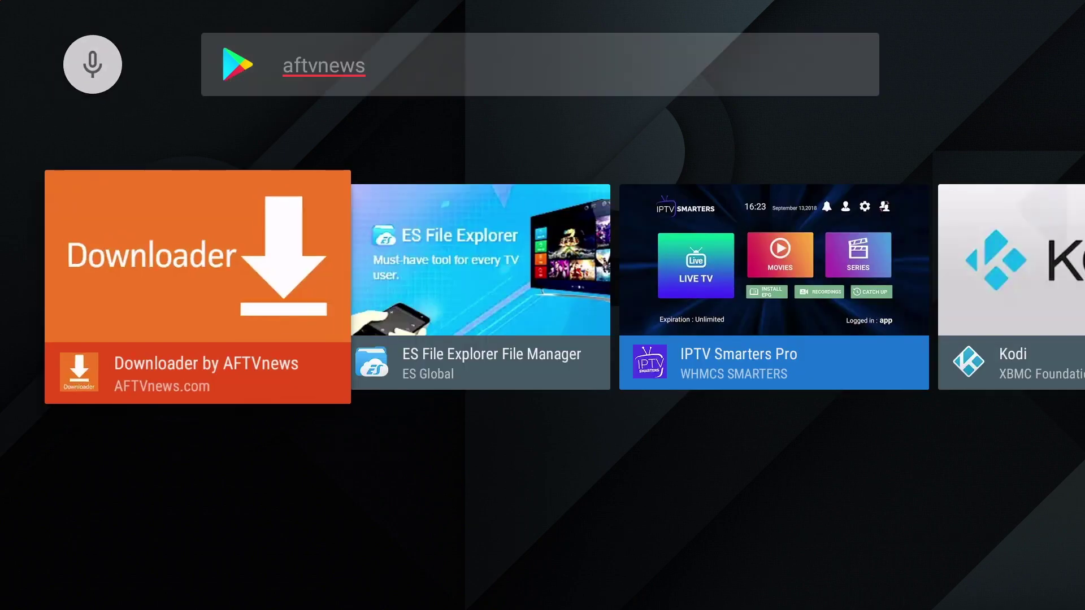
{"action": "key", "text": "Return"}
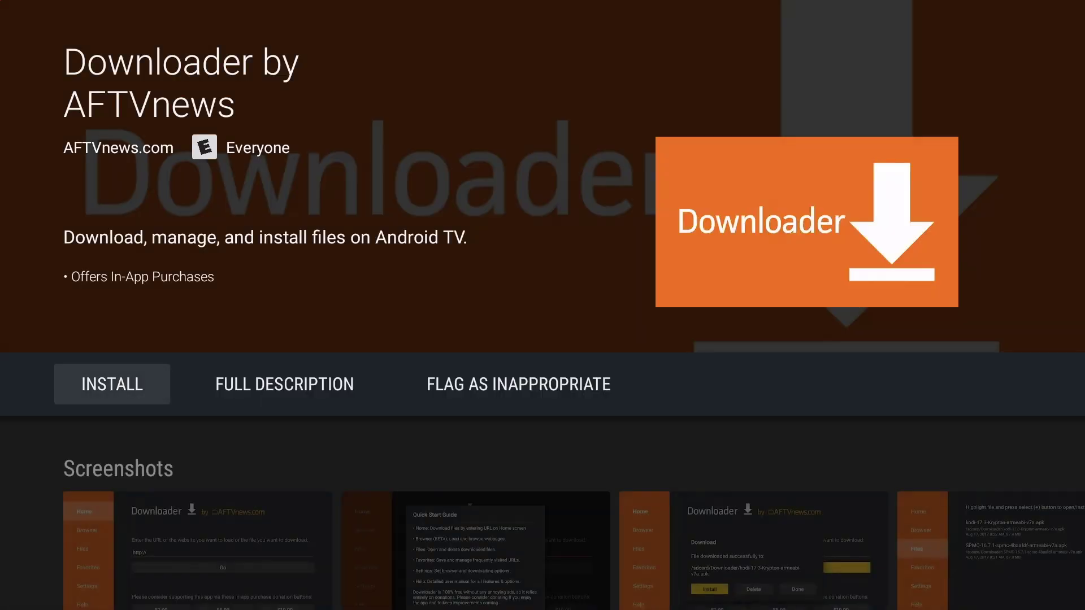
{"action": "key", "text": "Return"}
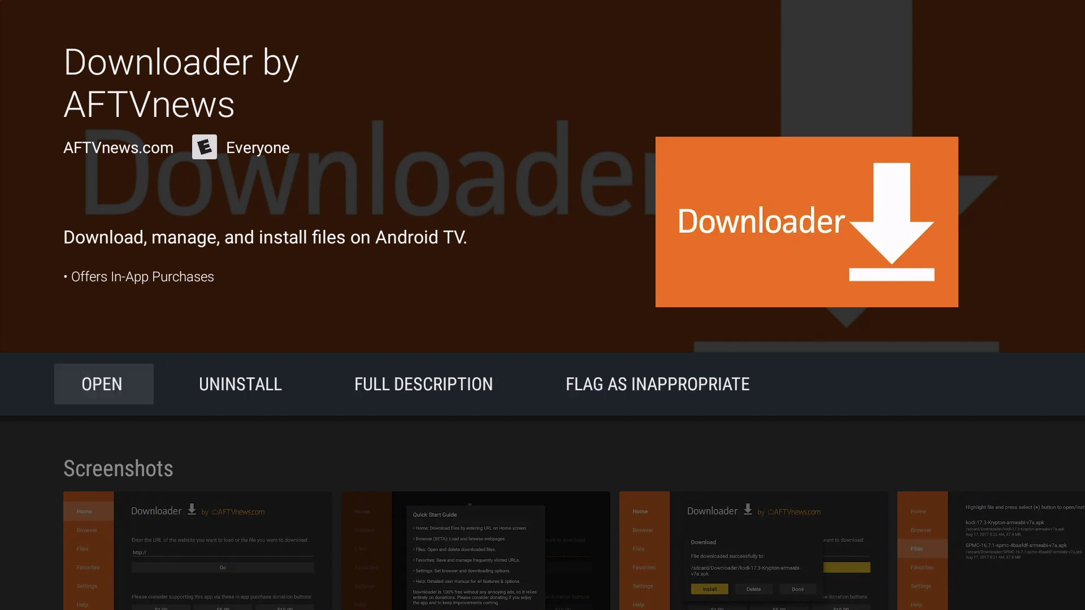
Launch Downloader, allow it to access photos, media and files, and dismiss its Quick Start Guide
{"action": "key", "text": "Return"}
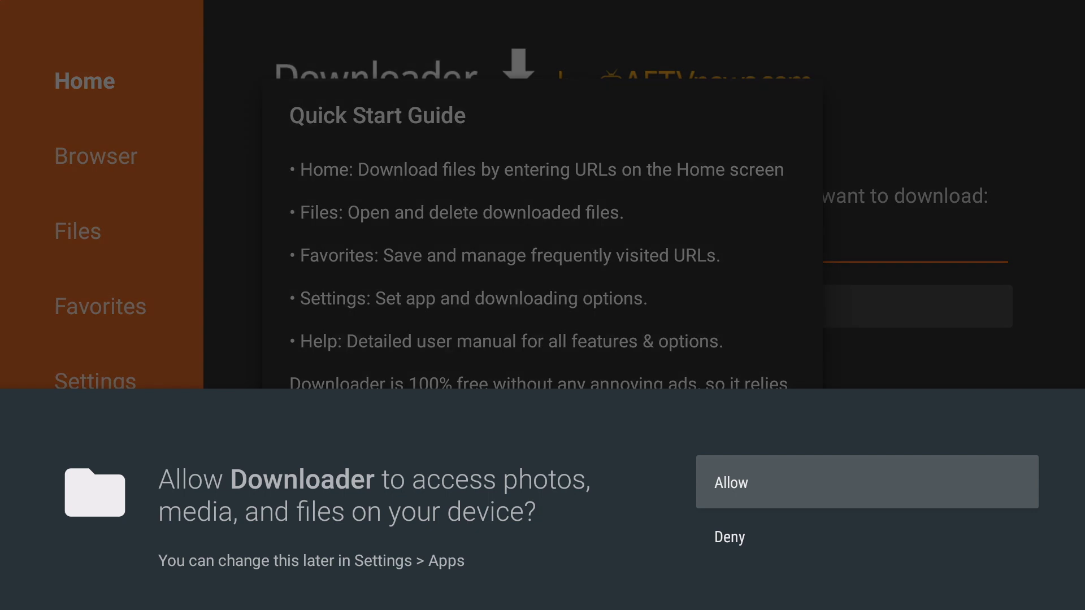
{"action": "key", "text": "Return"}
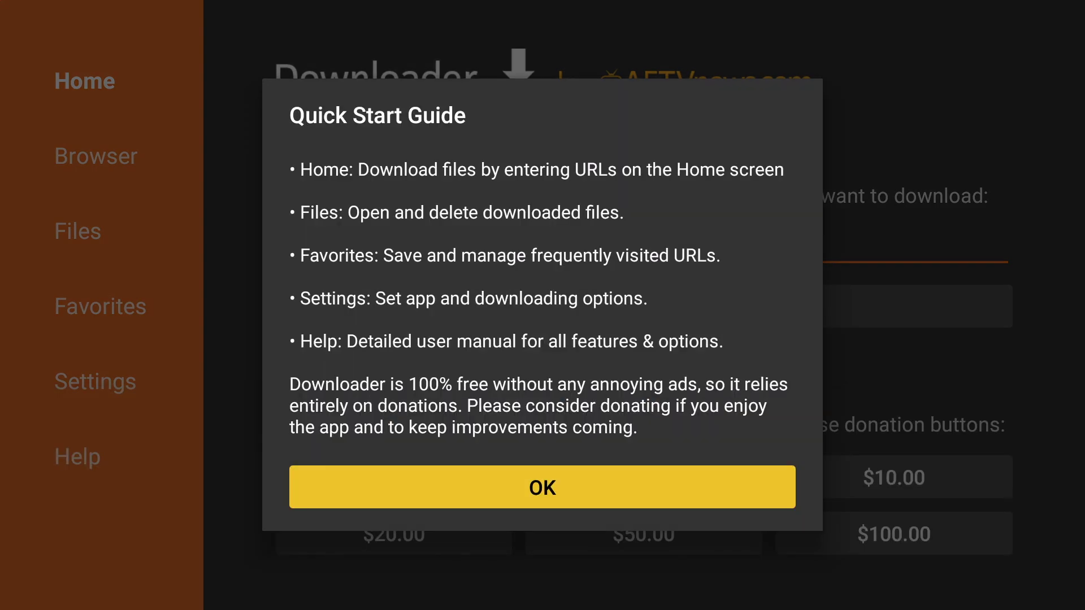
{"action": "key", "text": "Return"}
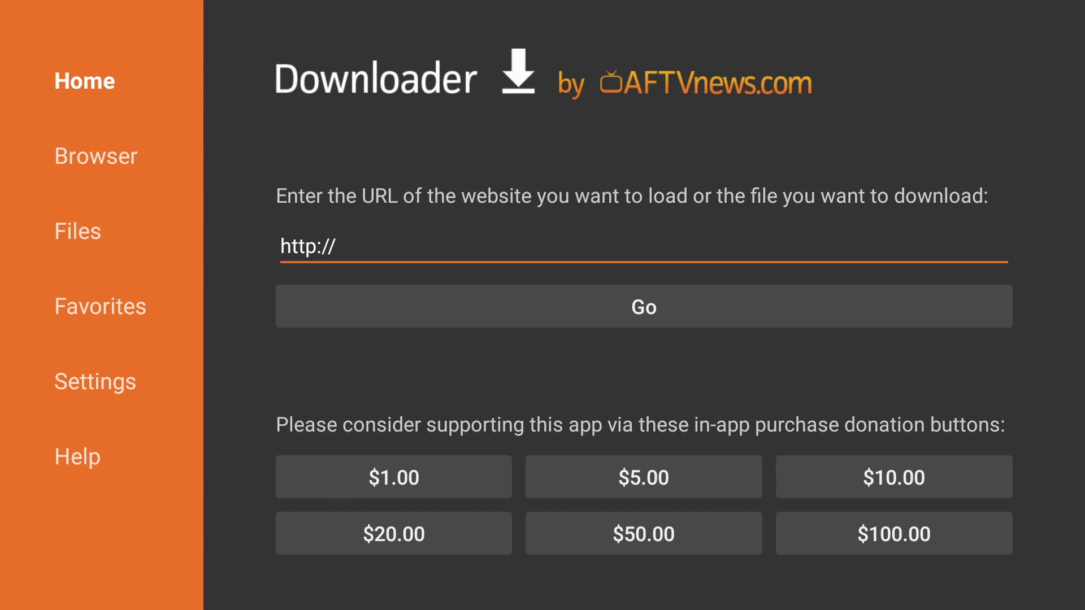
Return to the home screen and open Security & restrictions in the device settings
{"action": "key", "text": "Home"}
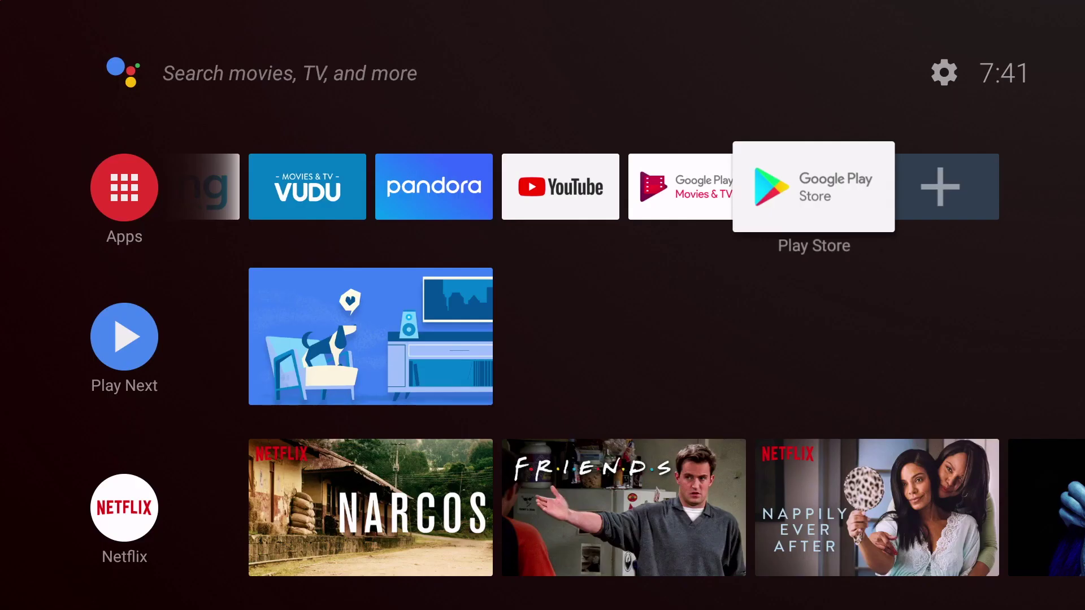
{"action": "key", "text": "Right"}
{"action": "key", "text": "Up"}
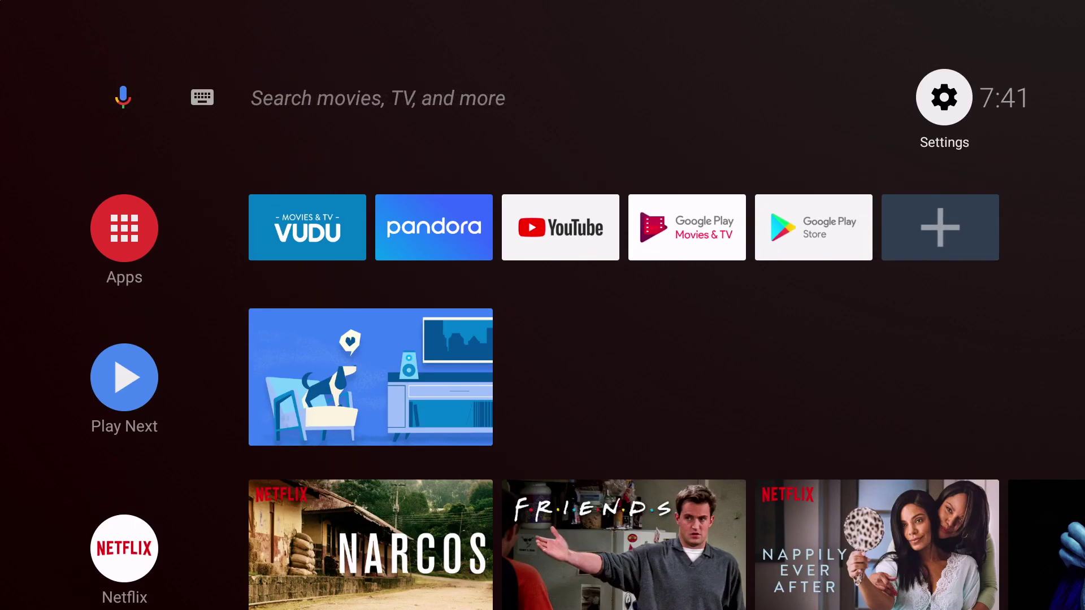
{"action": "key", "text": "Return"}
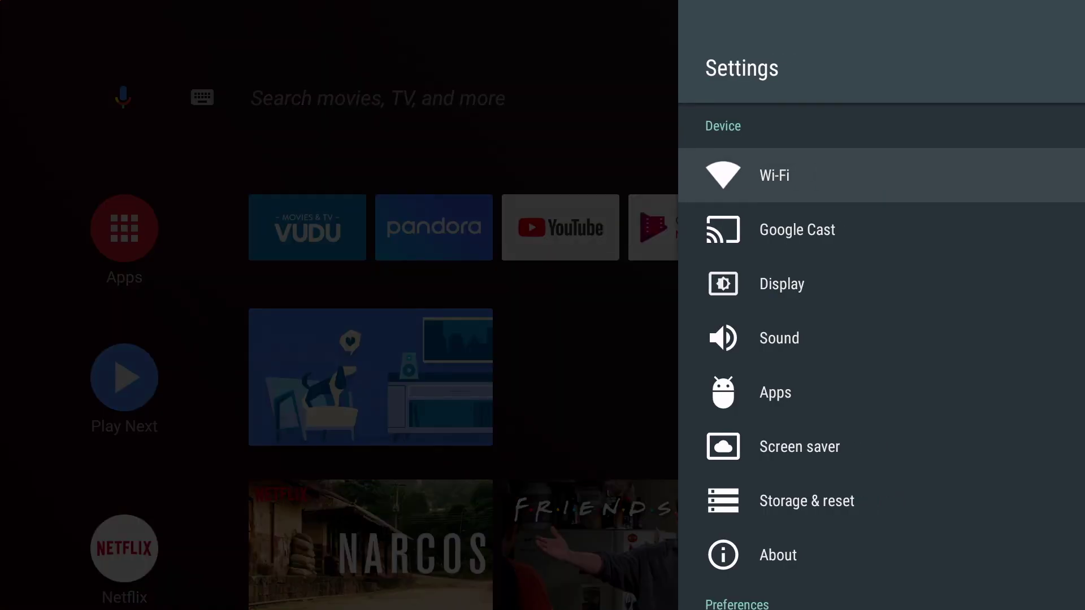
{"action": "key", "text": "Down"}
{"action": "key", "text": "Down"}
{"action": "key", "text": "Down"}
{"action": "key", "text": "Down"}
{"action": "key", "text": "Down"}
{"action": "key", "text": "Down"}
{"action": "key", "text": "Down"}
{"action": "key", "text": "Down"}
{"action": "key", "text": "Down"}
{"action": "key", "text": "Down"}
{"action": "key", "text": "Down"}
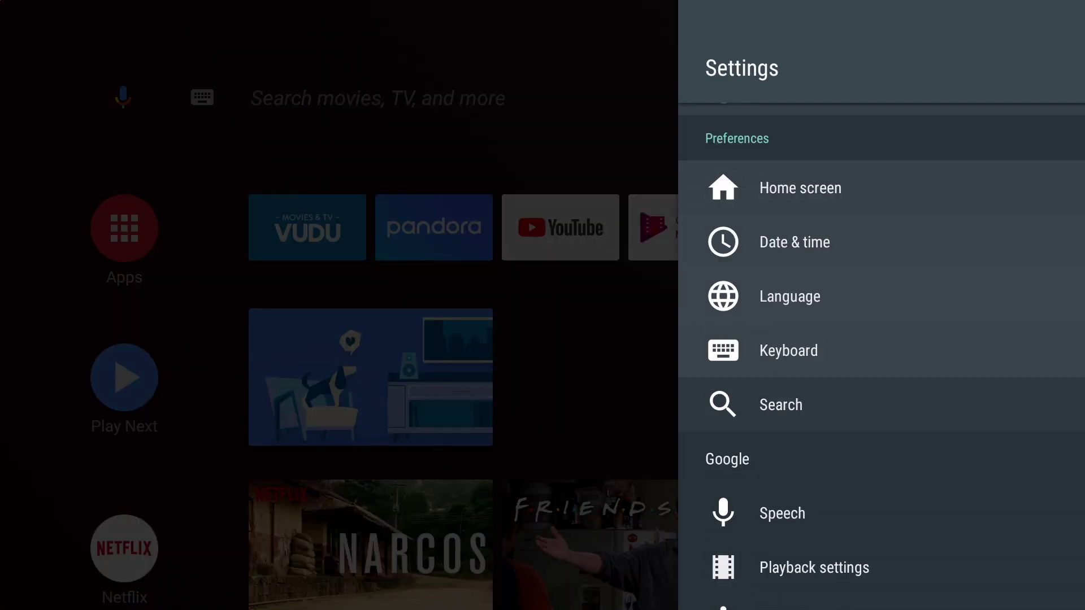
{"action": "key", "text": "Down"}
{"action": "key", "text": "Down"}
{"action": "key", "text": "Down"}
{"action": "key", "text": "Down"}
{"action": "key", "text": "Down"}
{"action": "key", "text": "Down"}
{"action": "key", "text": "Down"}
{"action": "key", "text": "Down"}
{"action": "key", "text": "Down"}
{"action": "key", "text": "Down"}
{"action": "key", "text": "Down"}
{"action": "key", "text": "Down"}
{"action": "key", "text": "Up"}
{"action": "key", "text": "Up"}
{"action": "key", "text": "Up"}
{"action": "key", "text": "Return"}
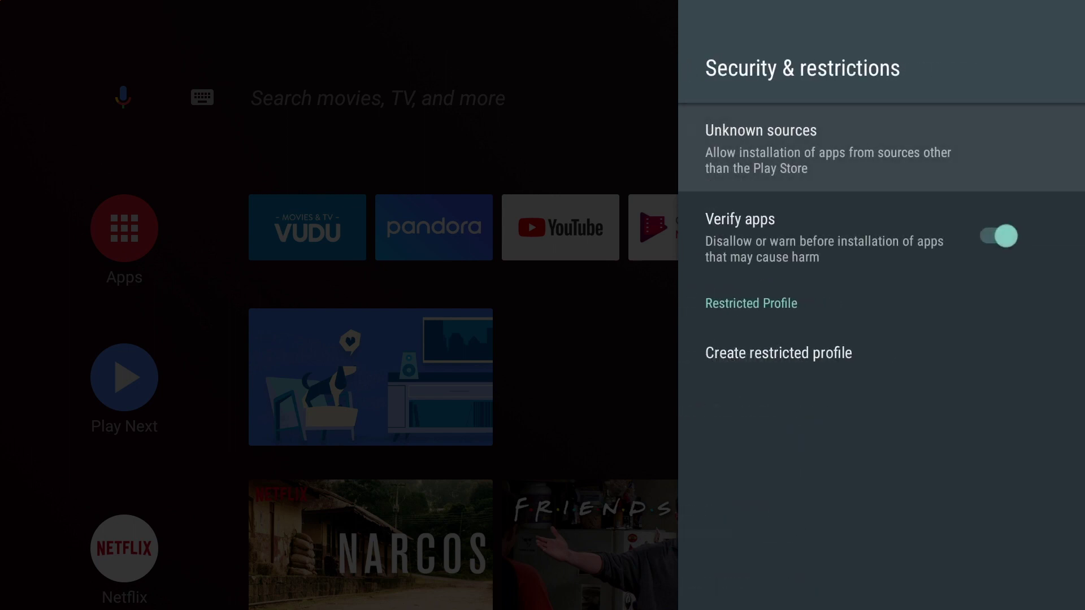
Allow Downloader to install apps from unknown sources
{"action": "key", "text": "Return"}
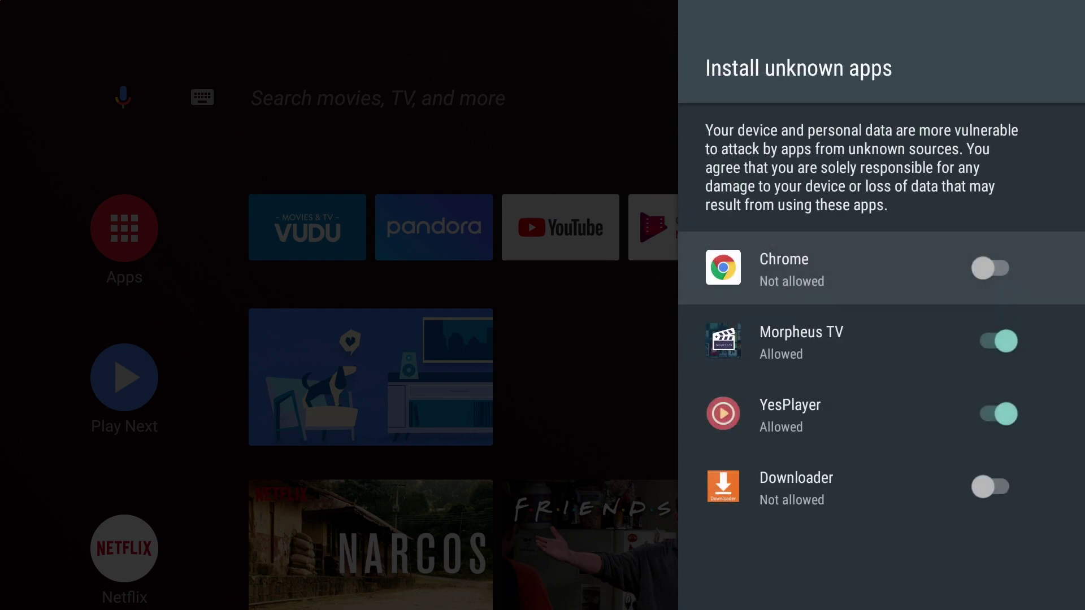
{"action": "key", "text": "Down"}
{"action": "key", "text": "Down"}
{"action": "key", "text": "Down"}
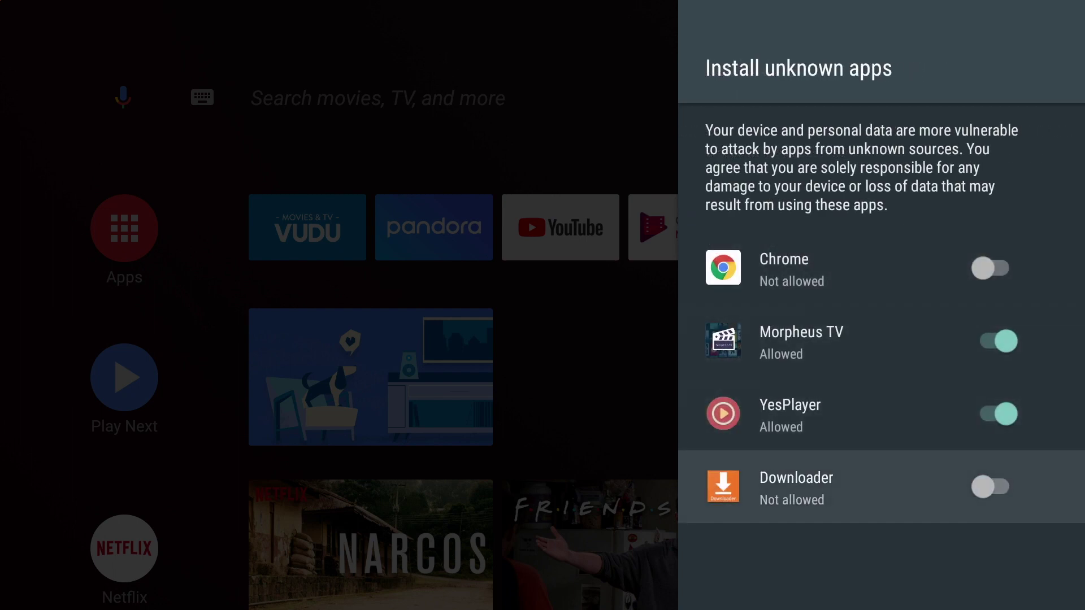
{"action": "key", "text": "Return"}
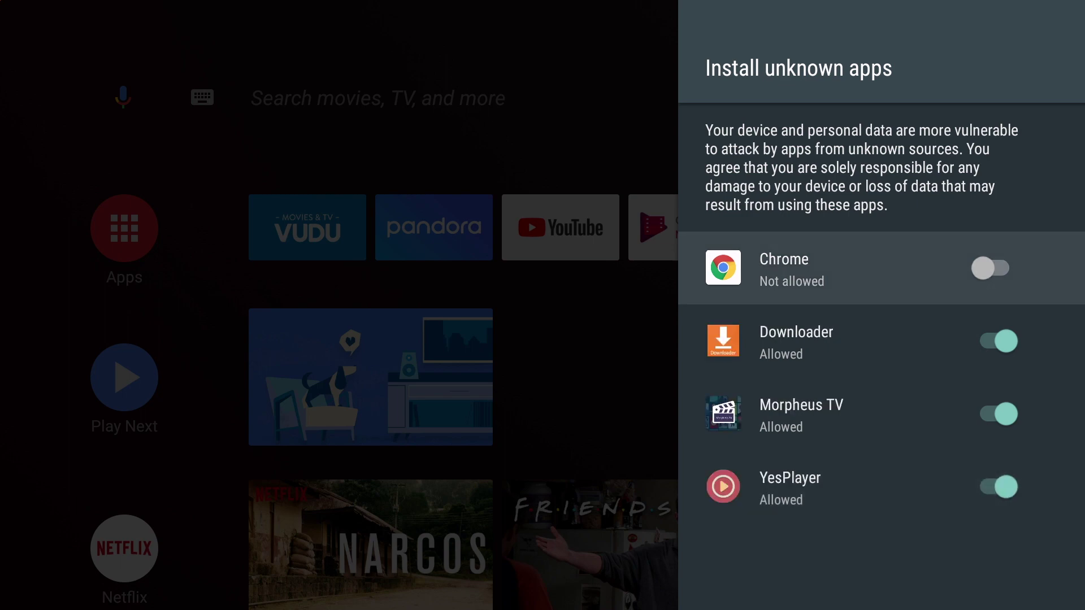
{"action": "key", "text": "Escape"}
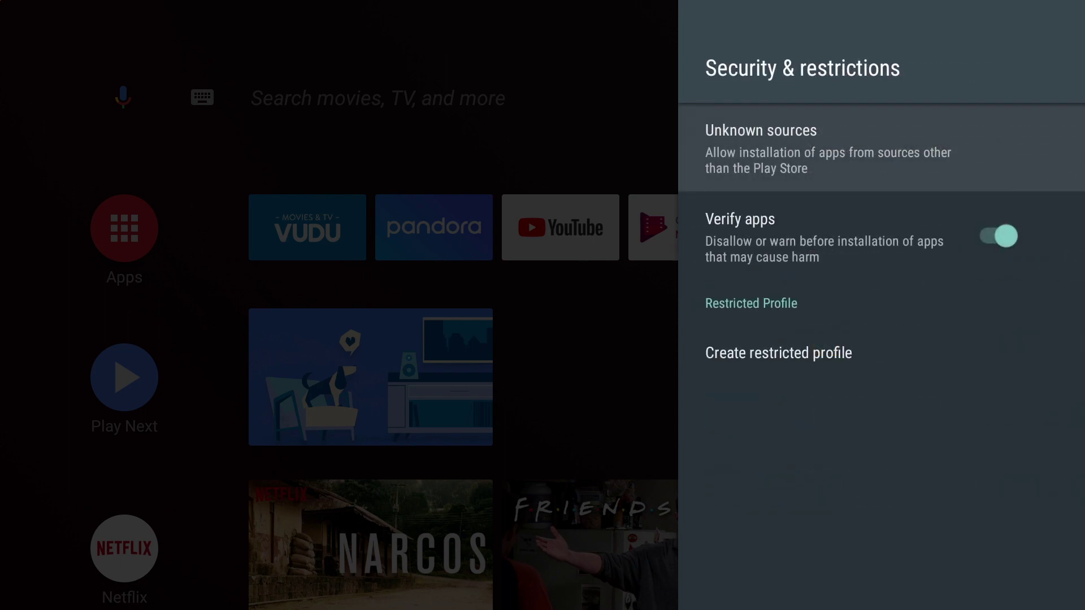
Leave Security & restrictions and open the Apps section of the device settings
{"action": "key", "text": "Escape"}
{"action": "key", "text": "Up"}
{"action": "key", "text": "Up"}
{"action": "key", "text": "Up"}
{"action": "key", "text": "Up"}
{"action": "key", "text": "Up"}
{"action": "key", "text": "Up"}
{"action": "key", "text": "Up"}
{"action": "key", "text": "Up"}
{"action": "key", "text": "Up"}
{"action": "key", "text": "Up"}
{"action": "key", "text": "Up"}
{"action": "key", "text": "Up"}
{"action": "key", "text": "Up"}
{"action": "key", "text": "Up"}
{"action": "key", "text": "Up"}
{"action": "key", "text": "Up"}
{"action": "key", "text": "Up"}
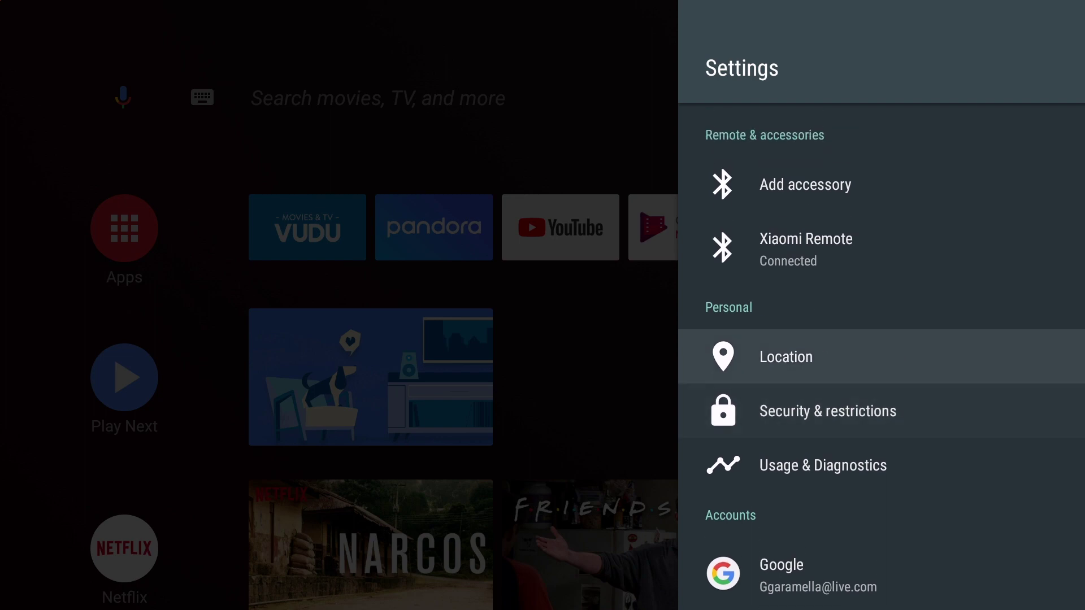
{"action": "key", "text": "Down"}
{"action": "key", "text": "Down"}
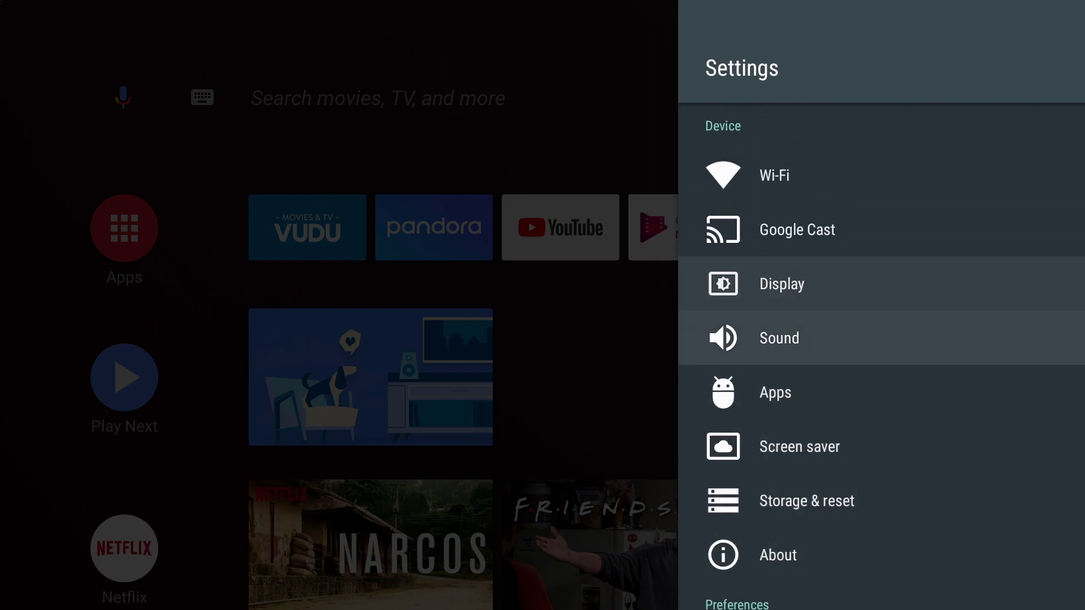
{"action": "key", "text": "Return"}
Launch Downloader from its entry among the downloaded apps
{"action": "key", "text": "Down"}
{"action": "key", "text": "Down"}
{"action": "key", "text": "Down"}
{"action": "key", "text": "Down"}
{"action": "key", "text": "Down"}
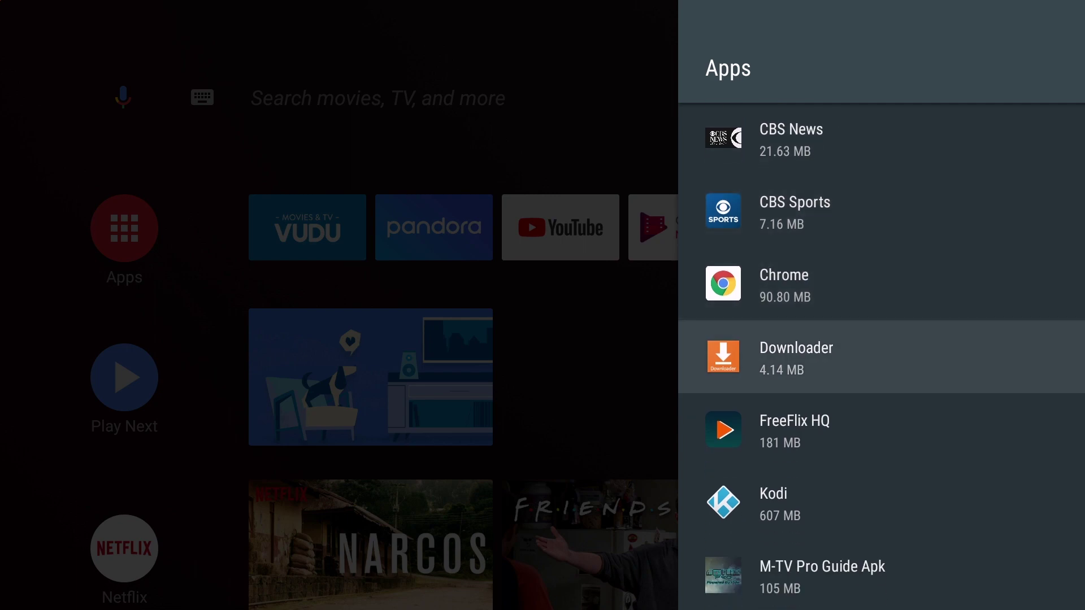
{"action": "key", "text": "Return"}
{"action": "key", "text": "Return"}
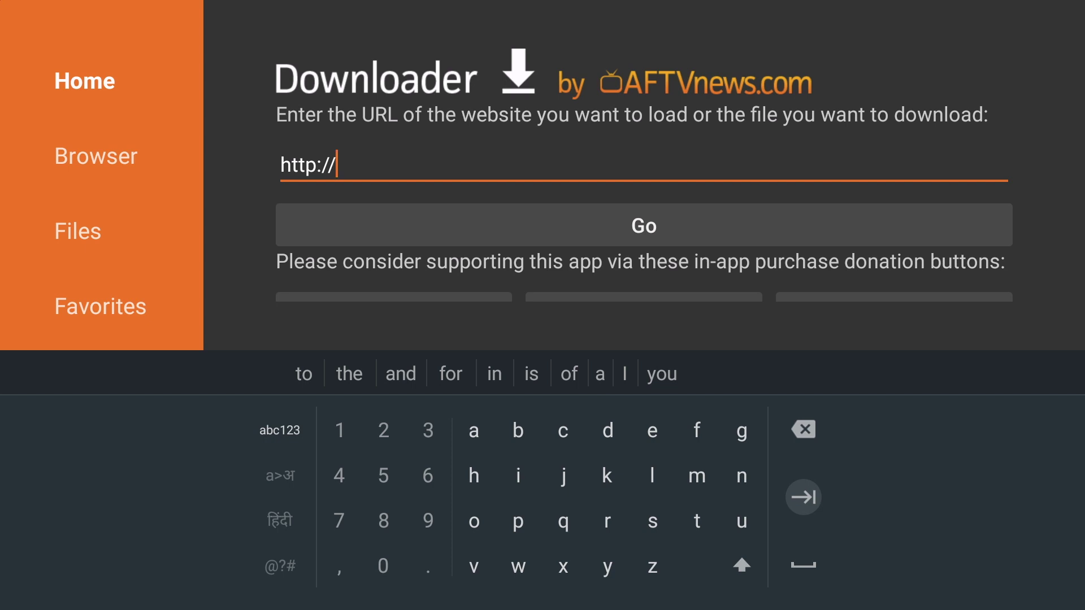
Download the Downloader Browser Plugin from browser.aftvnews.com and install it
{"action": "type", "text": "browser.aftvnews.com"}
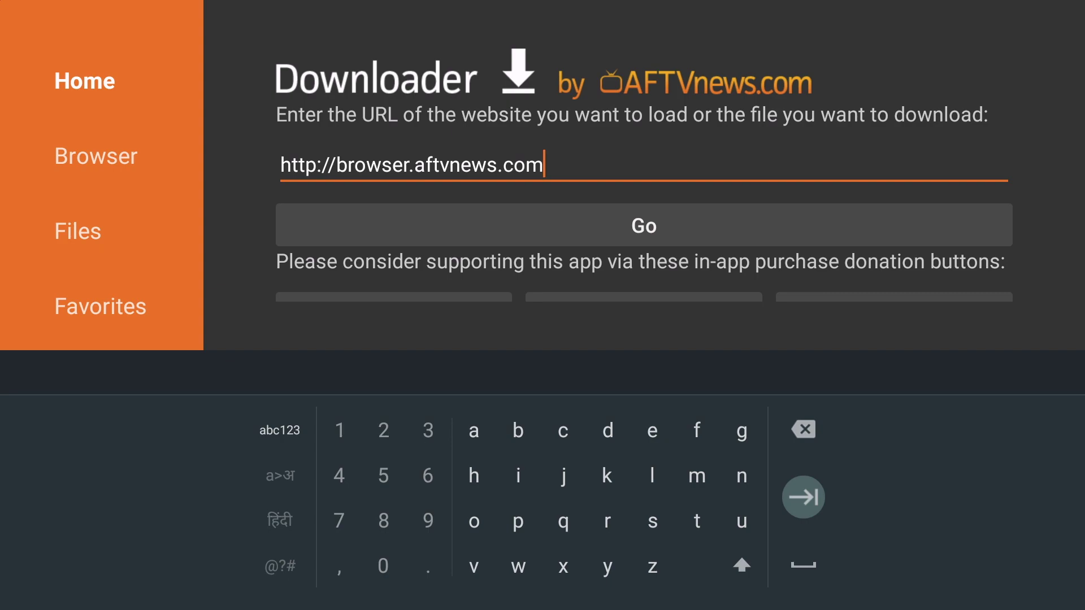
{"action": "key", "text": "Return"}
{"action": "key", "text": "Return"}
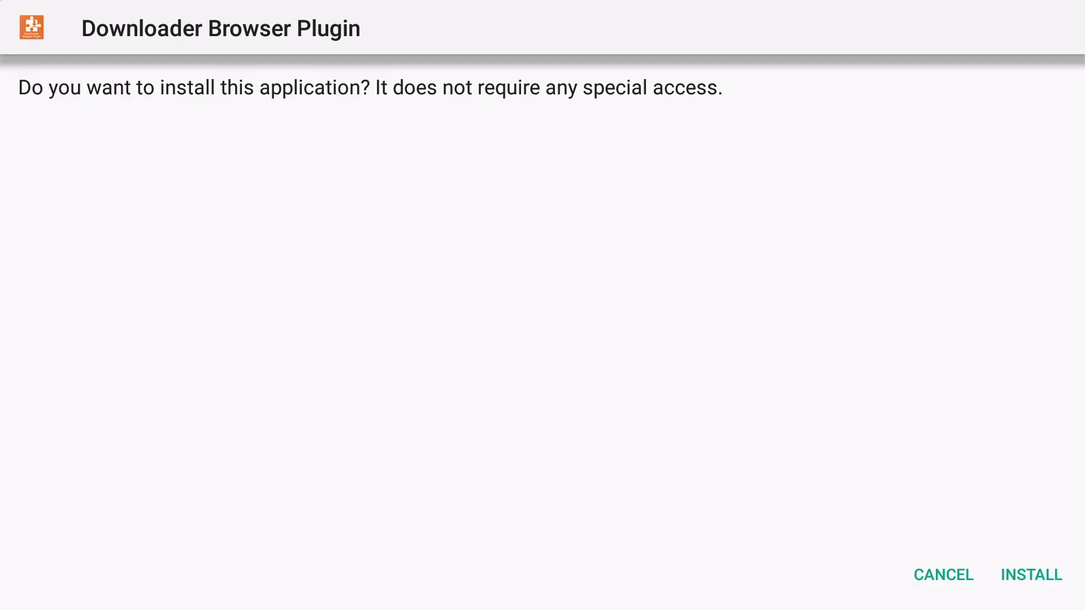
{"action": "key", "text": "Right"}
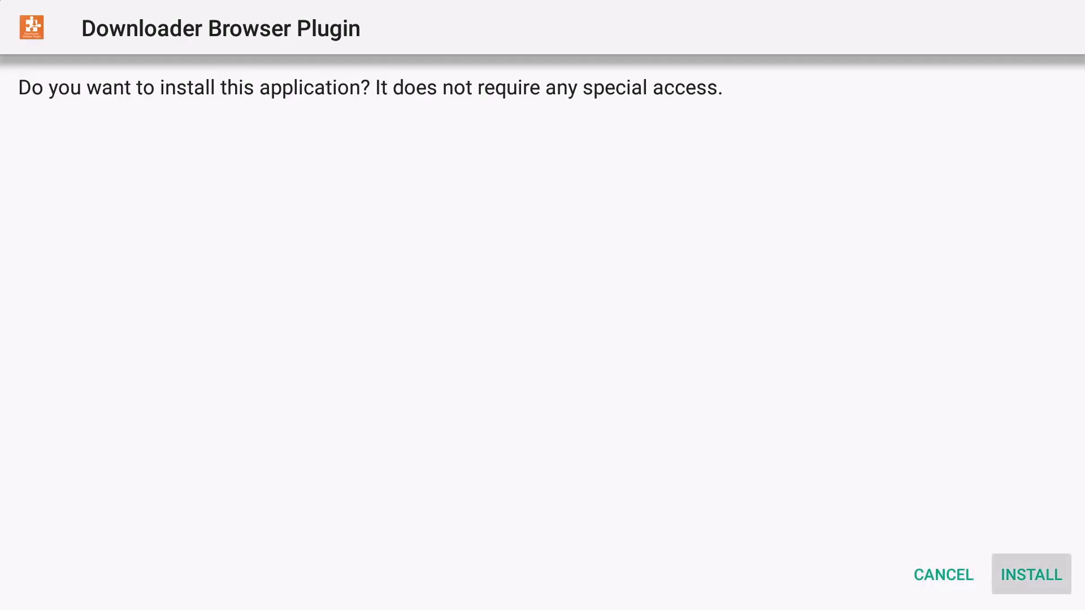
{"action": "key", "text": "Return"}
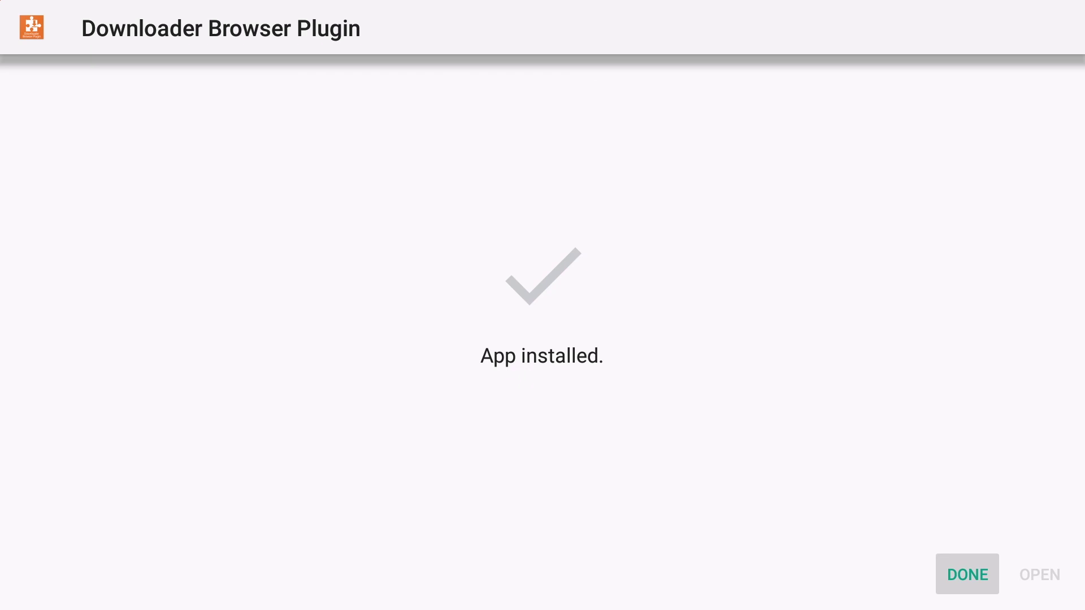
{"action": "key", "text": "Return"}
Delete the downloaded Downloader-Browser-Plugin-v1.0.apk file and confirm the deletion
{"action": "key", "text": "Right"}
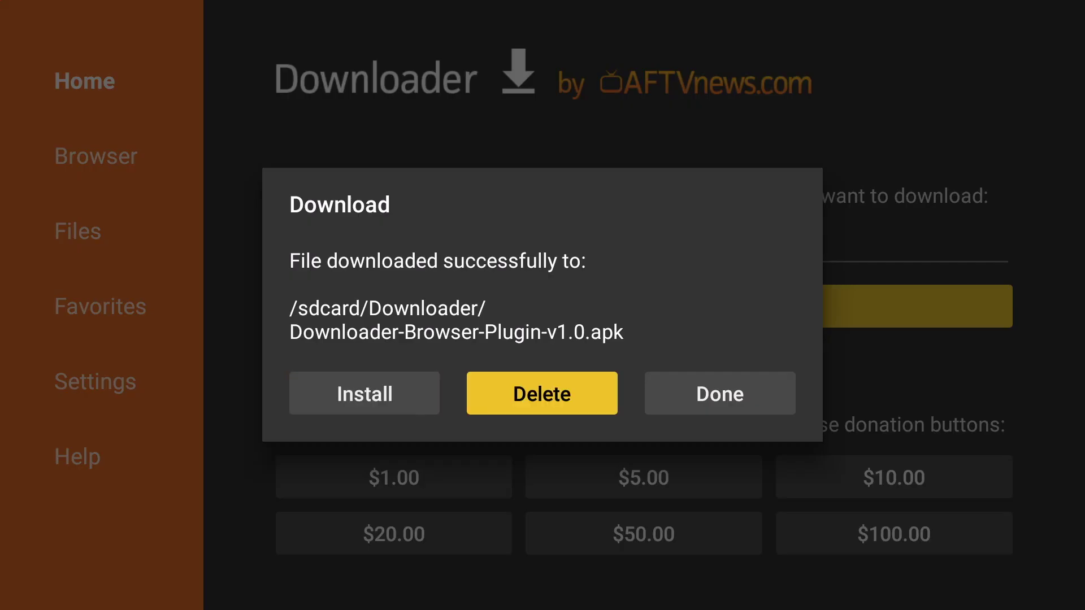
{"action": "key", "text": "Return"}
{"action": "key", "text": "Left"}
{"action": "key", "text": "Return"}
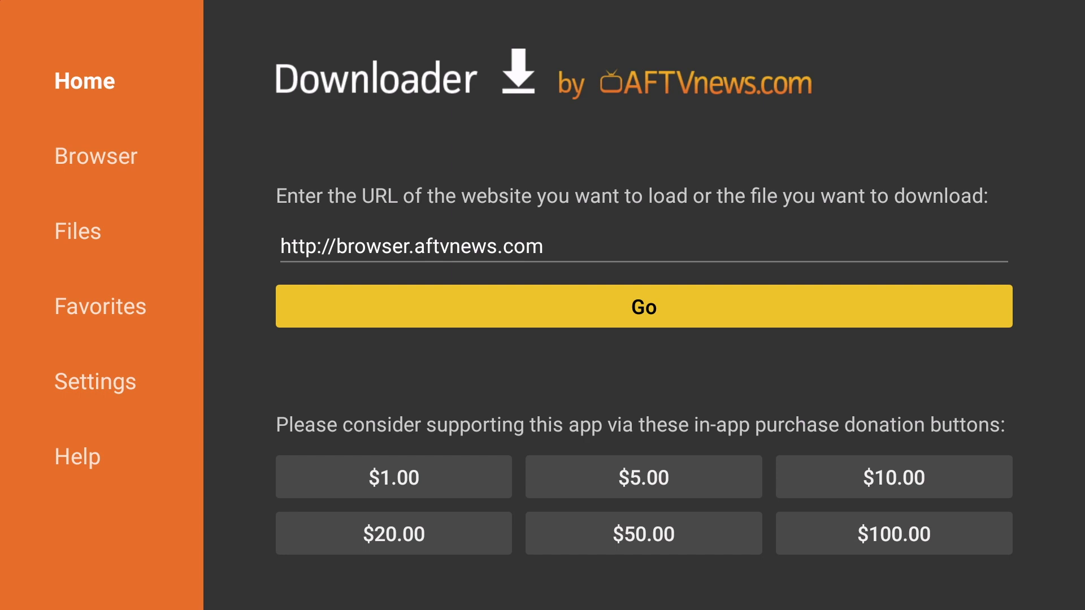
{"action": "key", "text": "Up"}
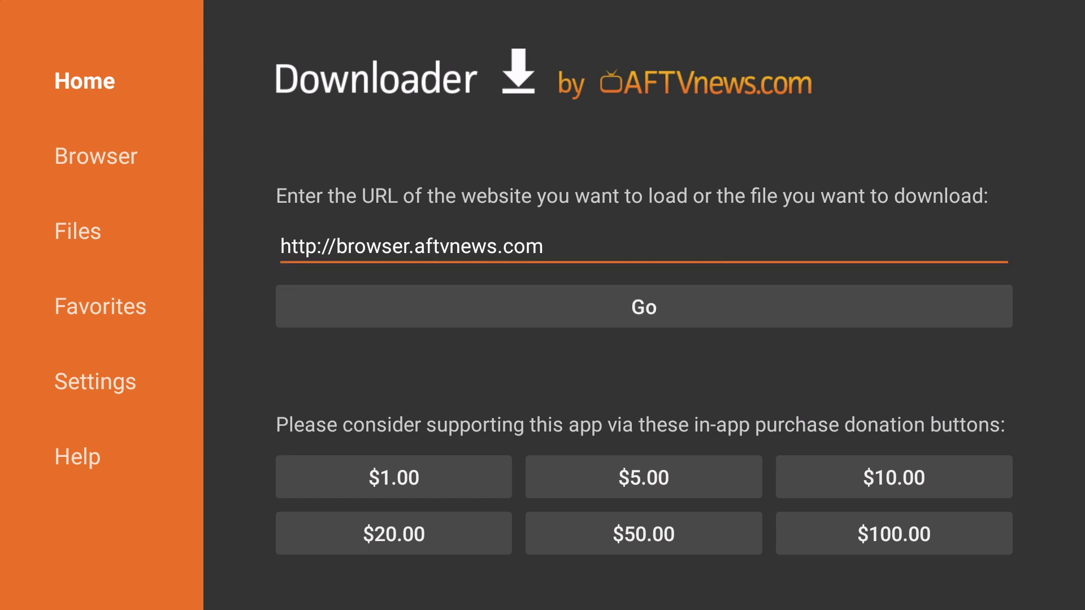
{"action": "key", "text": "Return"}
{"action": "key", "text": "Up"}
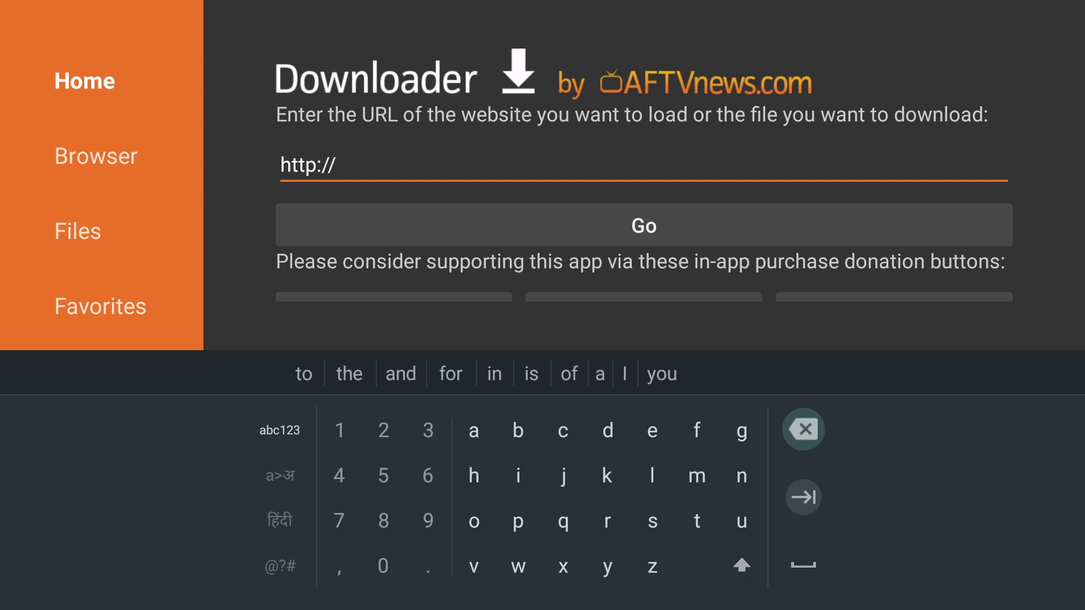
{"action": "key", "text": "Down"}
{"action": "type", "text": "targetcreates.com/apk/GearsTv.apk"}
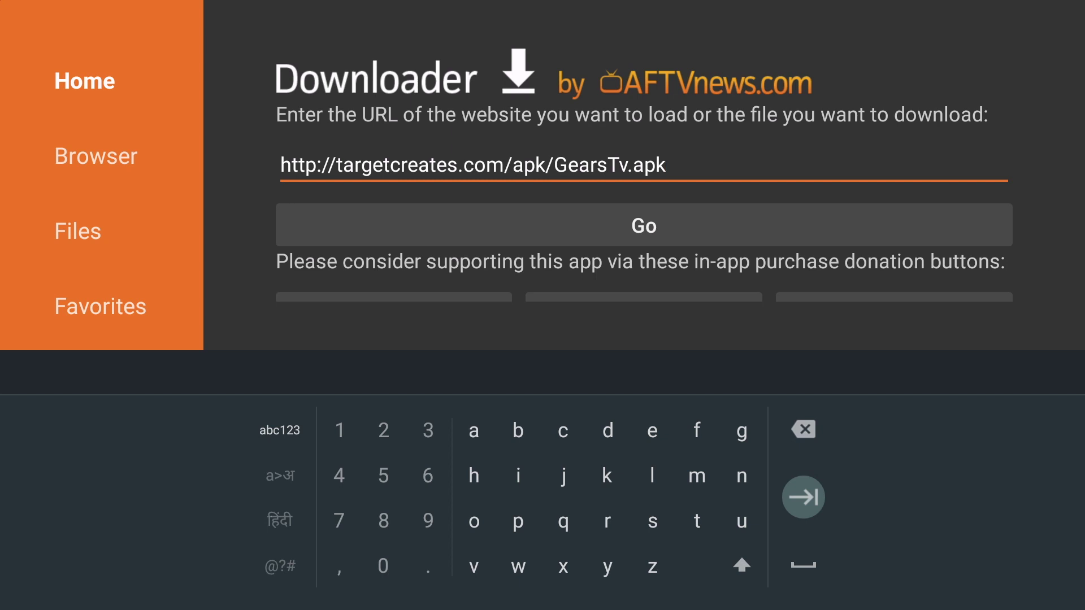
{"action": "key", "text": "Return"}
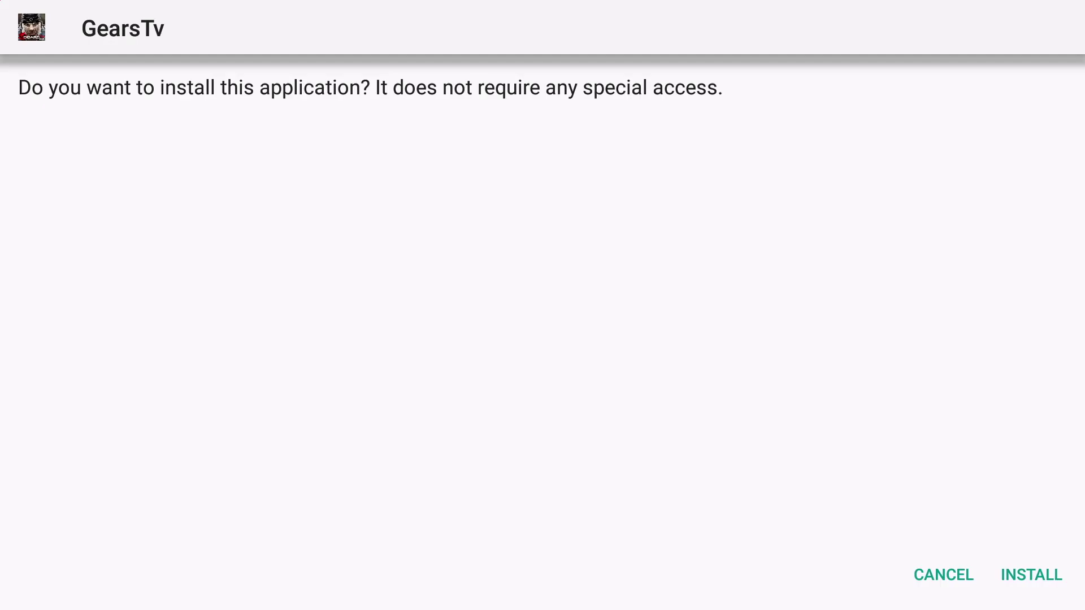
Install the GearsTv application and close the installer
{"action": "key", "text": "Right"}
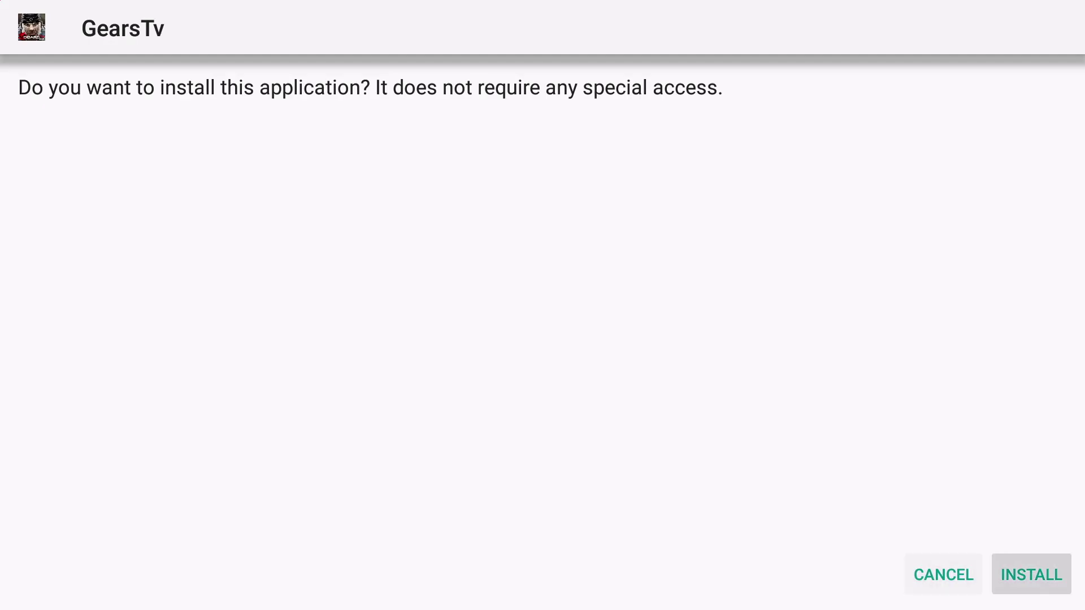
{"action": "key", "text": "Return"}
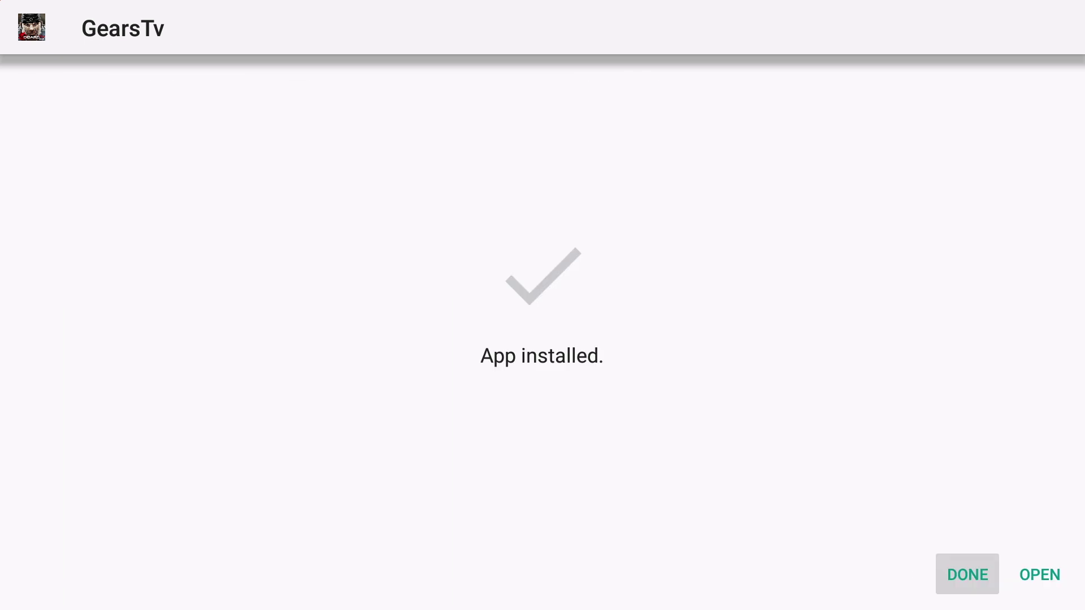
{"action": "key", "text": "Return"}
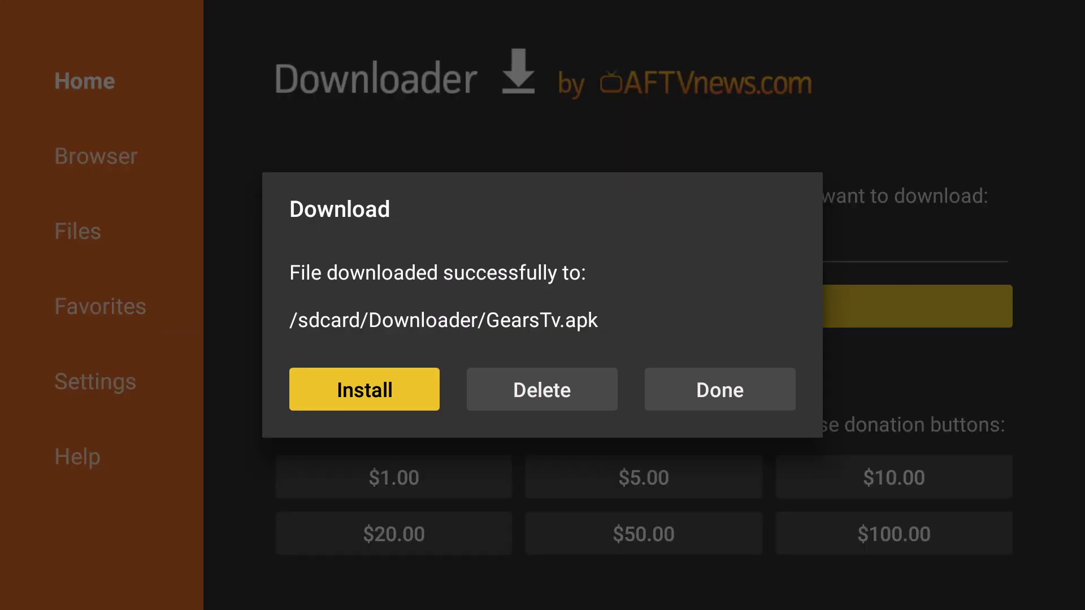
Delete the downloaded GearsTv.apk file and confirm the deletion
{"action": "key", "text": "Right"}
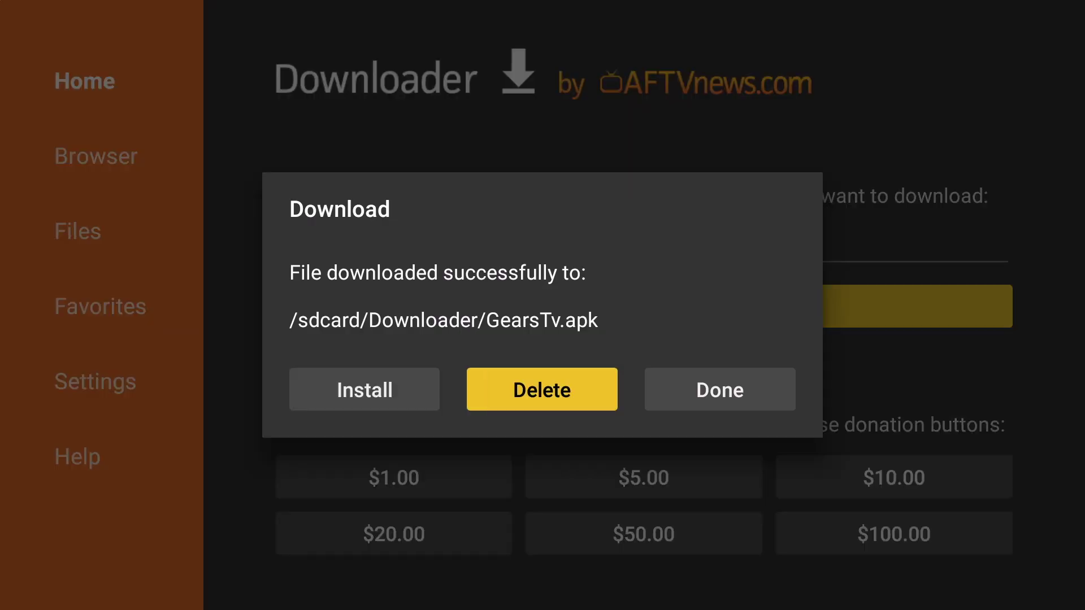
{"action": "key", "text": "Return"}
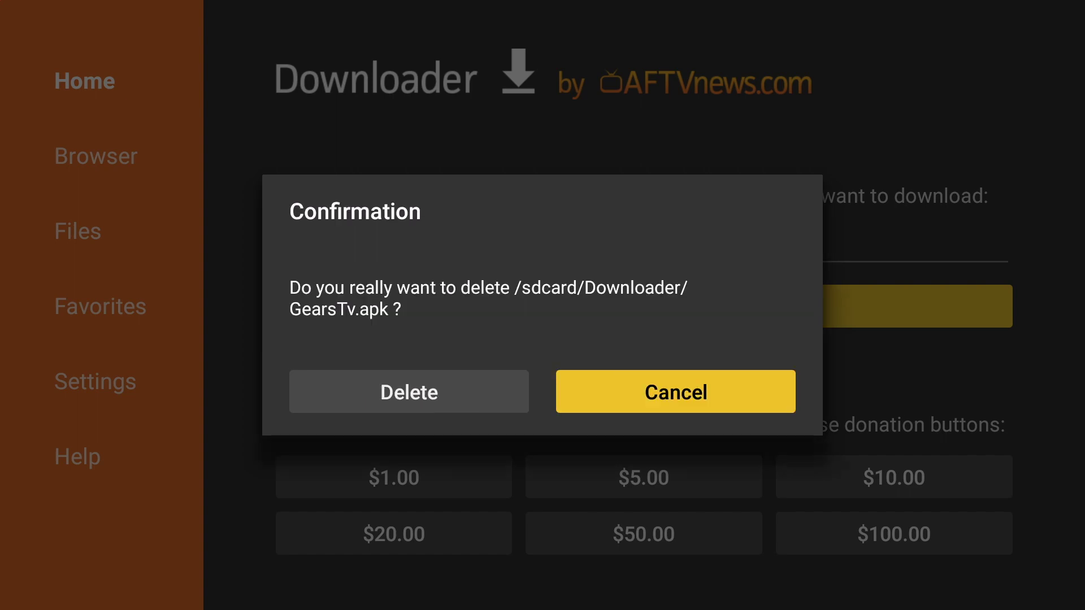
{"action": "key", "text": "Left"}
{"action": "key", "text": "Return"}
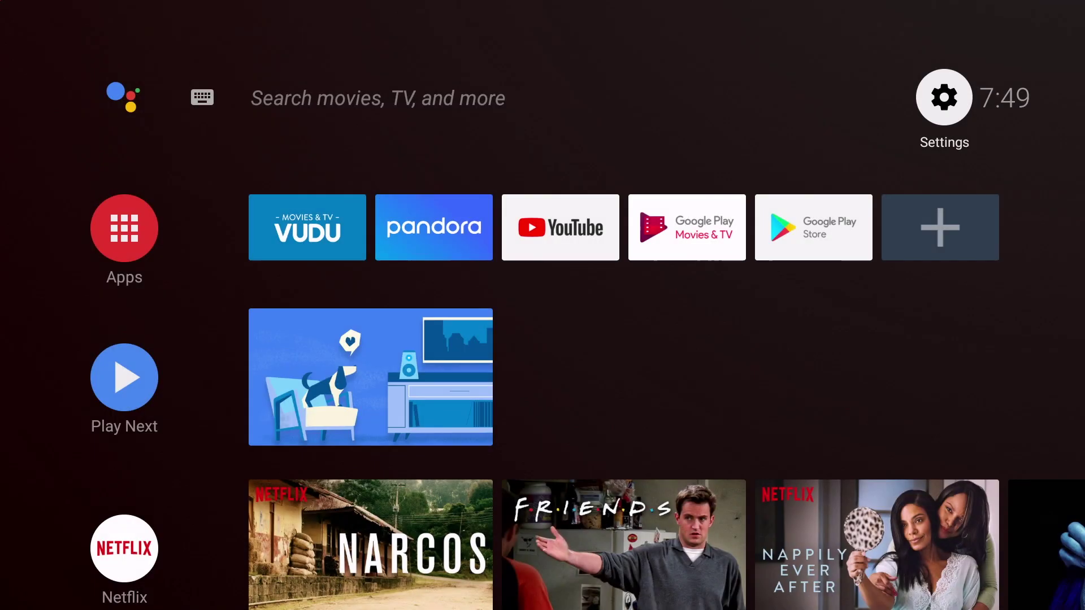
Open the Apps section of the device settings from the home screen
{"action": "key", "text": "Return"}
{"action": "key", "text": "Down"}
{"action": "key", "text": "Down"}
{"action": "key", "text": "Down"}
{"action": "key", "text": "Down"}
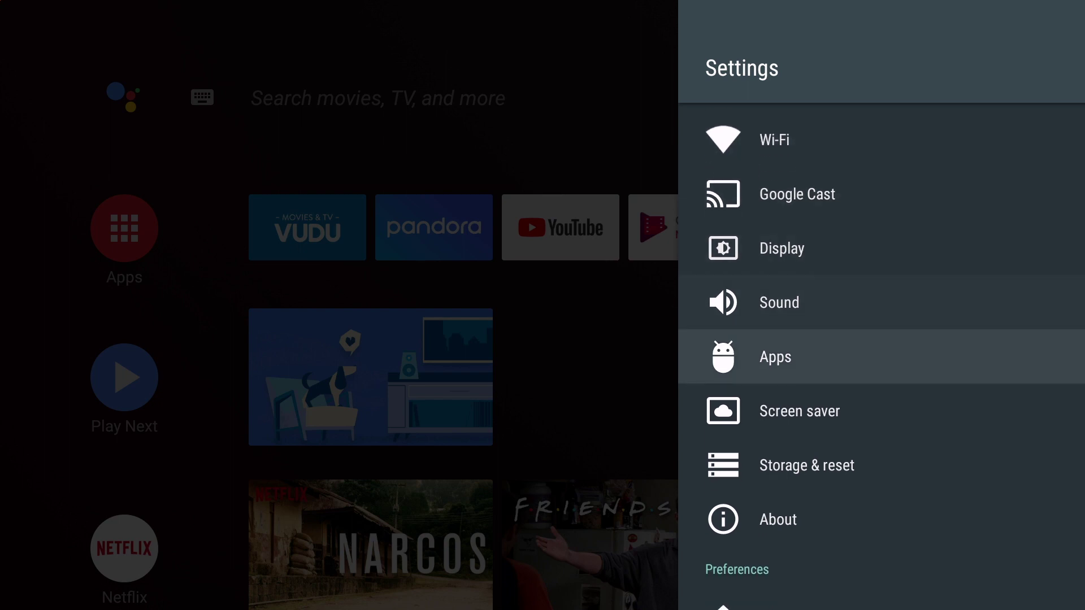
{"action": "key", "text": "Return"}
Open the details of GearsTv among the downloaded apps
{"action": "key", "text": "Down"}
{"action": "key", "text": "Down"}
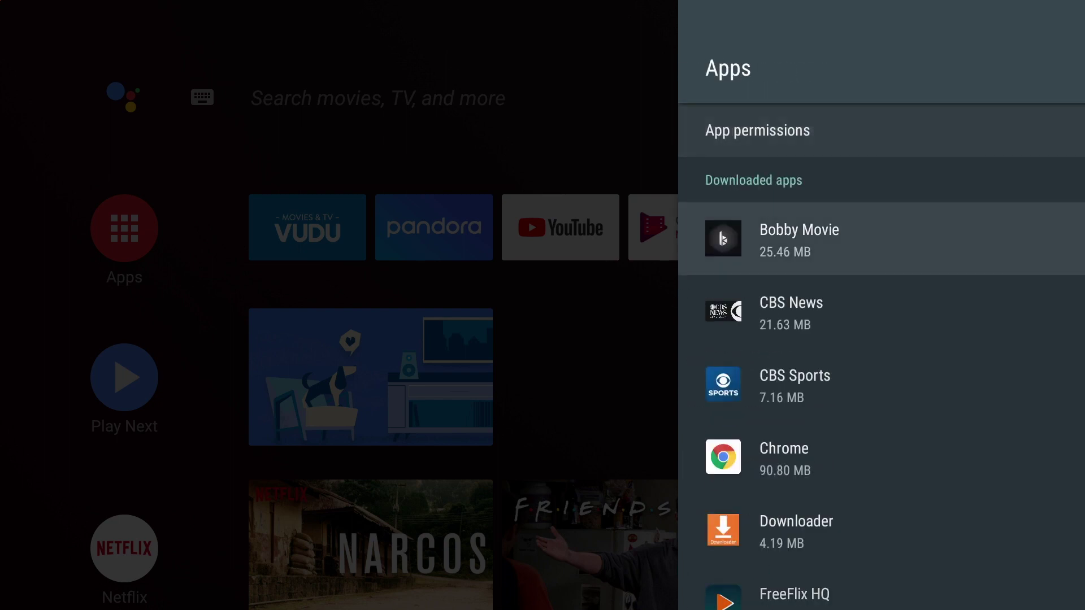
{"action": "key", "text": "Down"}
{"action": "key", "text": "Down"}
{"action": "key", "text": "Down"}
{"action": "key", "text": "Down"}
{"action": "key", "text": "Down"}
{"action": "key", "text": "Down"}
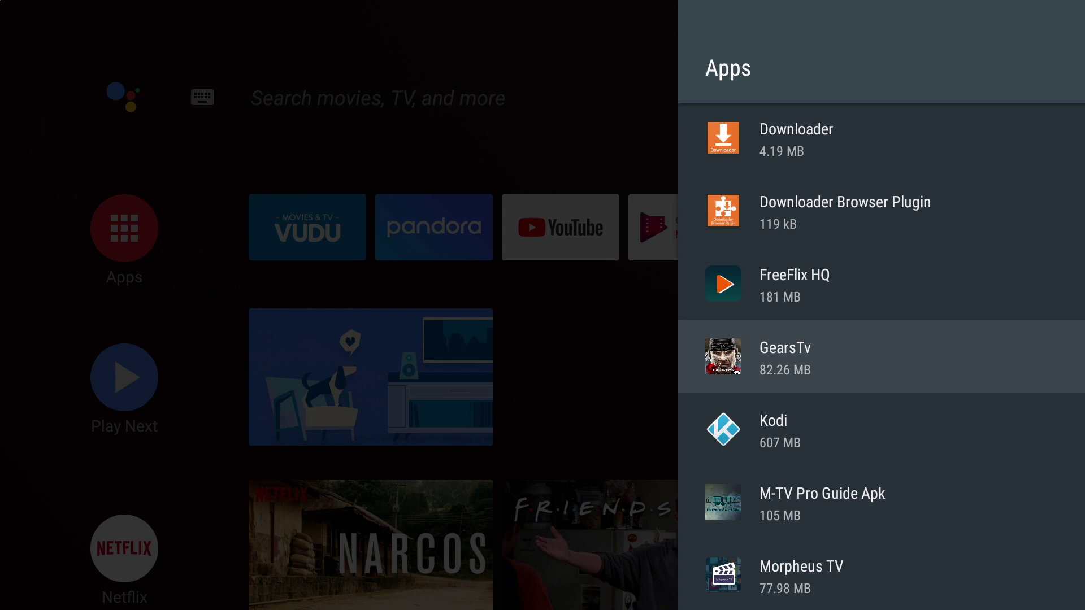
{"action": "key", "text": "Return"}
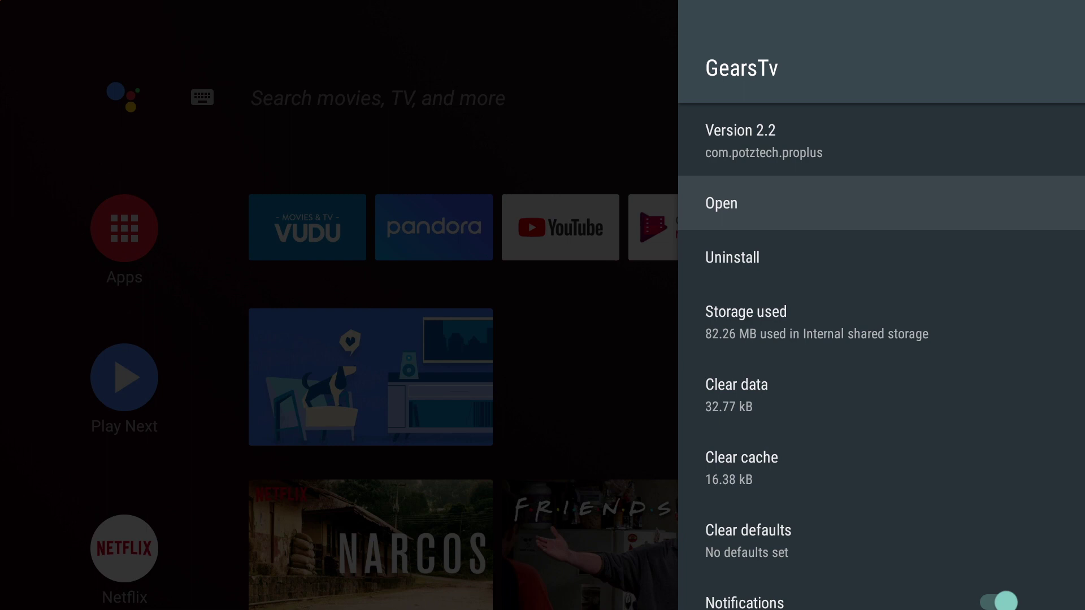
Launch GearsTv from its app details and accept its disclaimer
{"action": "key", "text": "Down"}
{"action": "key", "text": "Down"}
{"action": "key", "text": "Down"}
{"action": "key", "text": "Down"}
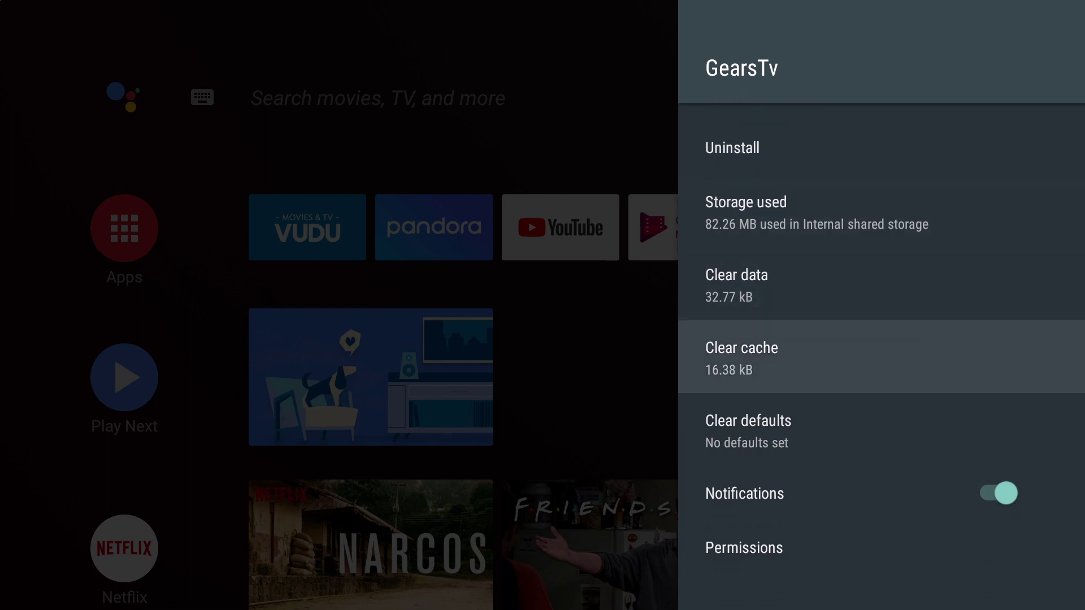
{"action": "key", "text": "Up"}
{"action": "key", "text": "Up"}
{"action": "key", "text": "Up"}
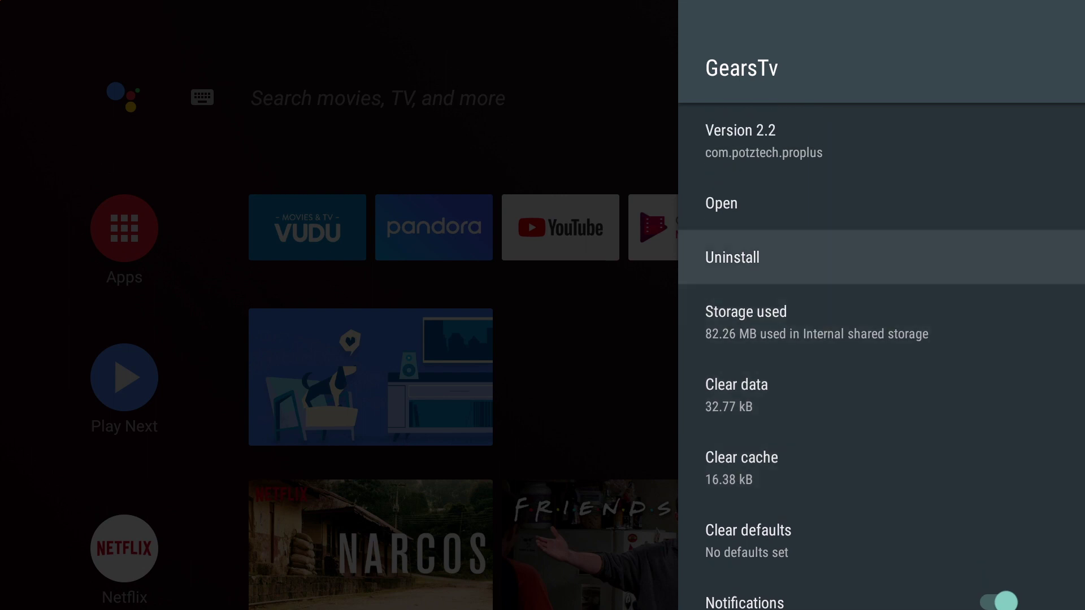
{"action": "key", "text": "Up"}
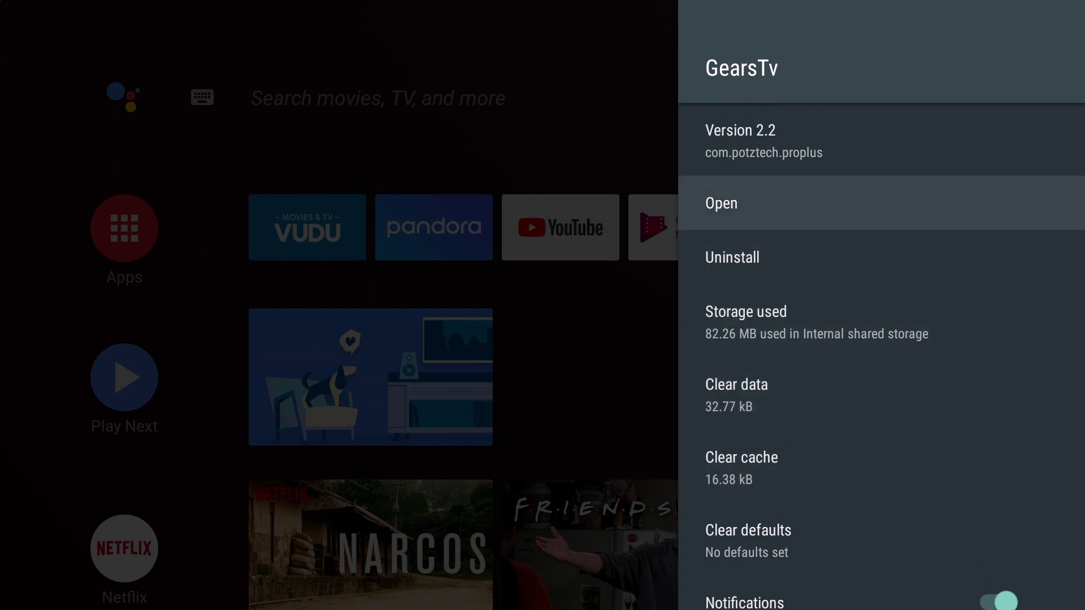
{"action": "key", "text": "Return"}
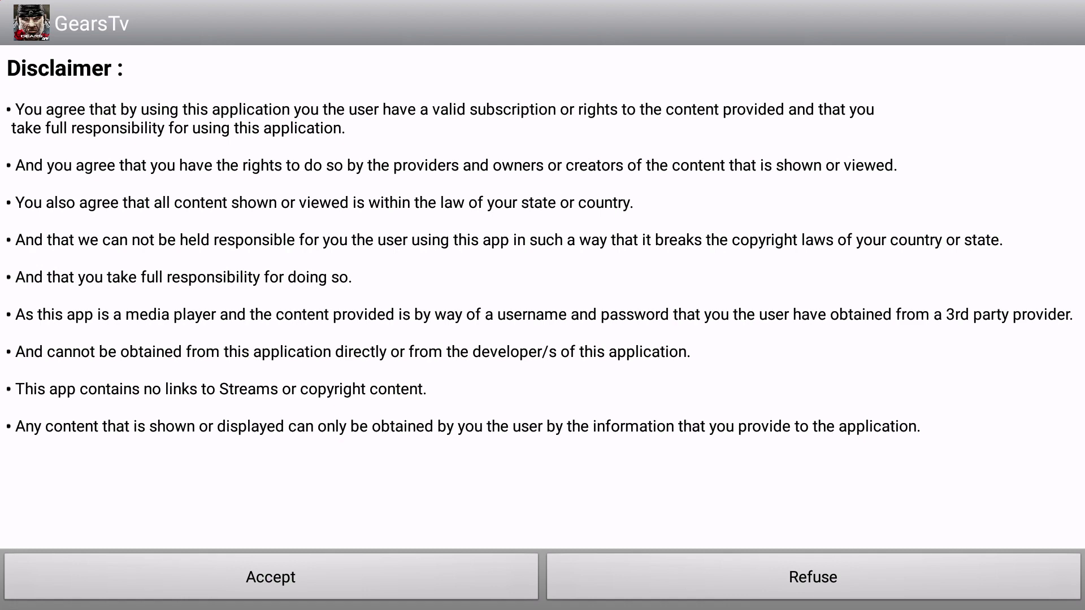
{"action": "key", "text": "Down"}
{"action": "key", "text": "Return"}
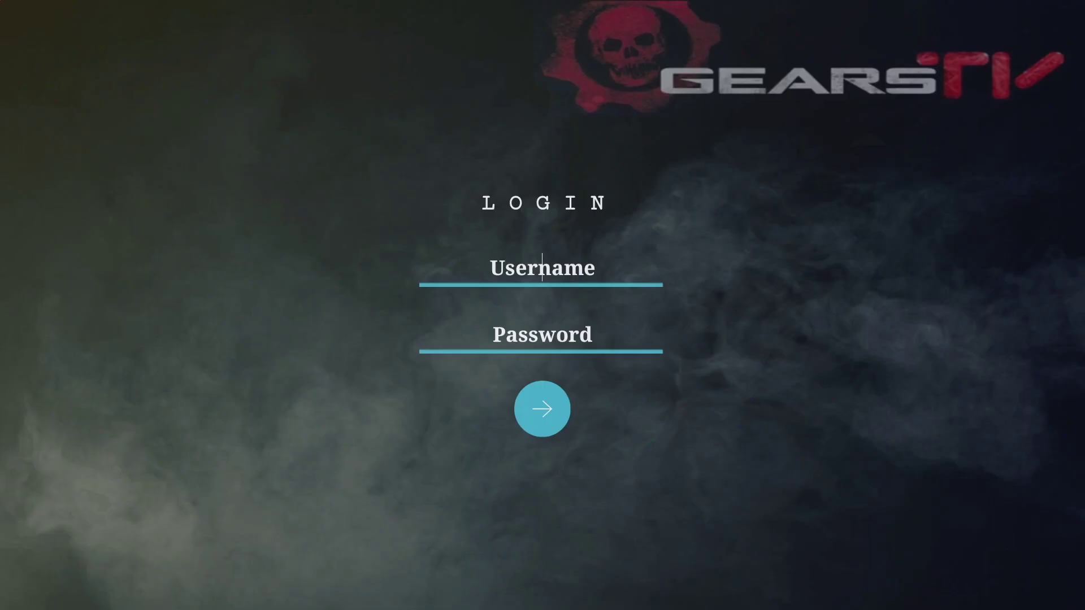
Fill in the GearsTv login form, entering the account password
{"action": "key", "text": "Return"}
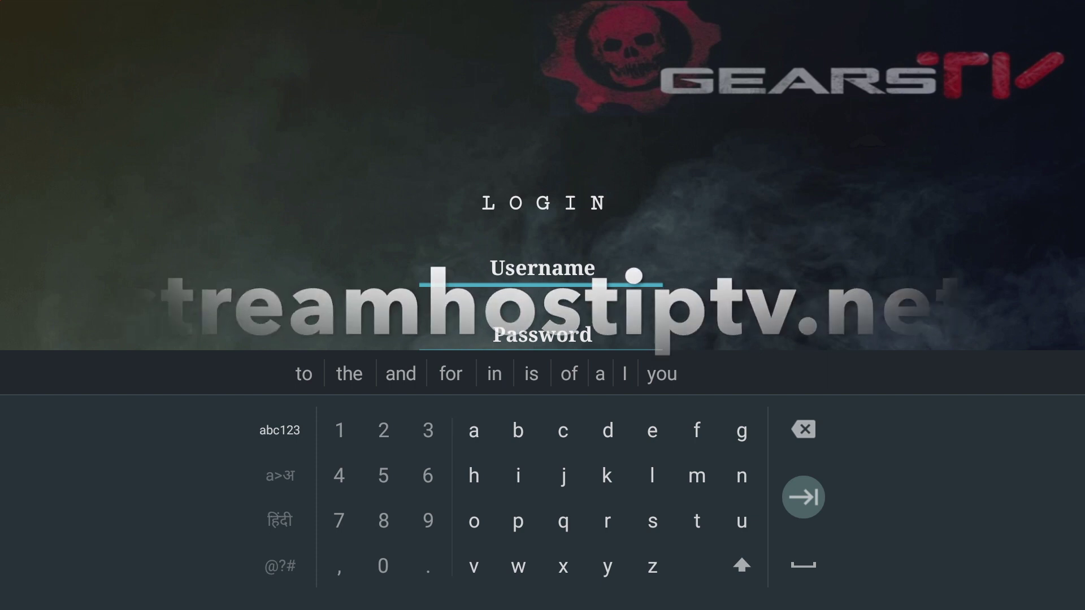
{"action": "left_click", "coordinate": [803, 565]}
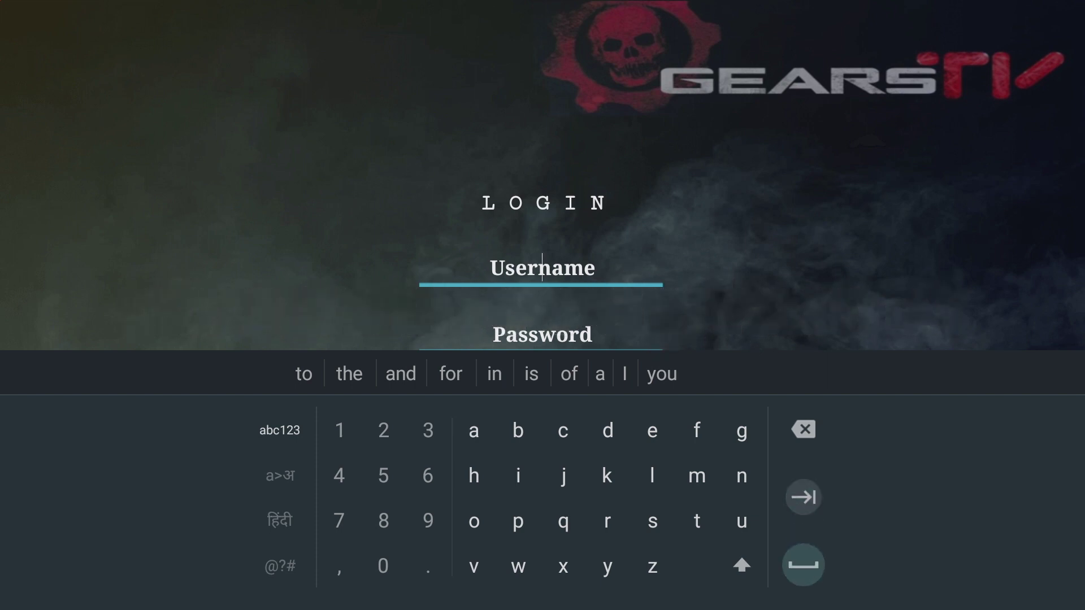
{"action": "key", "text": "Escape"}
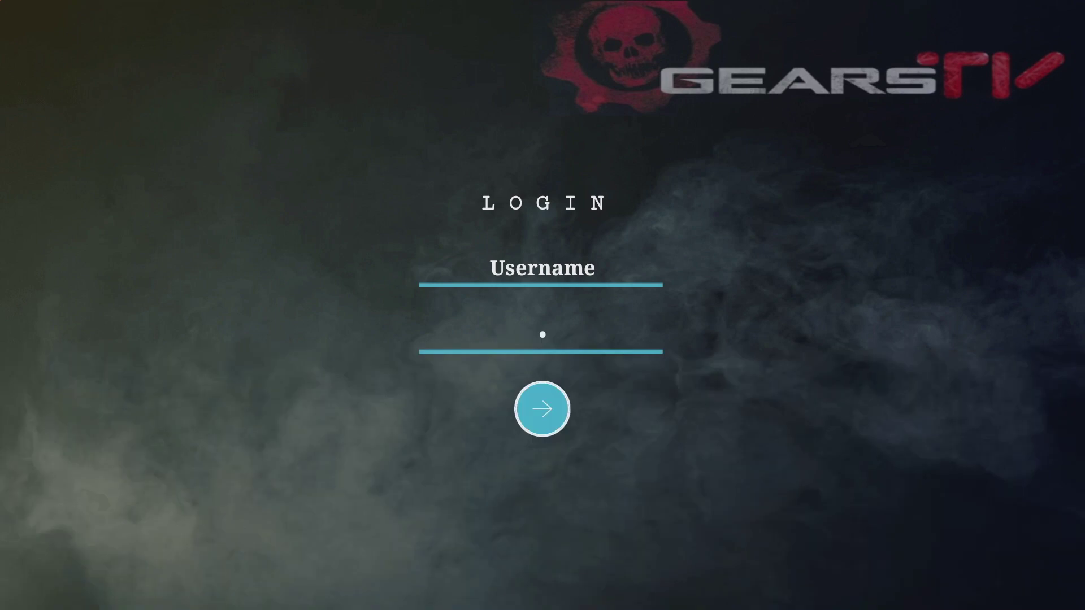